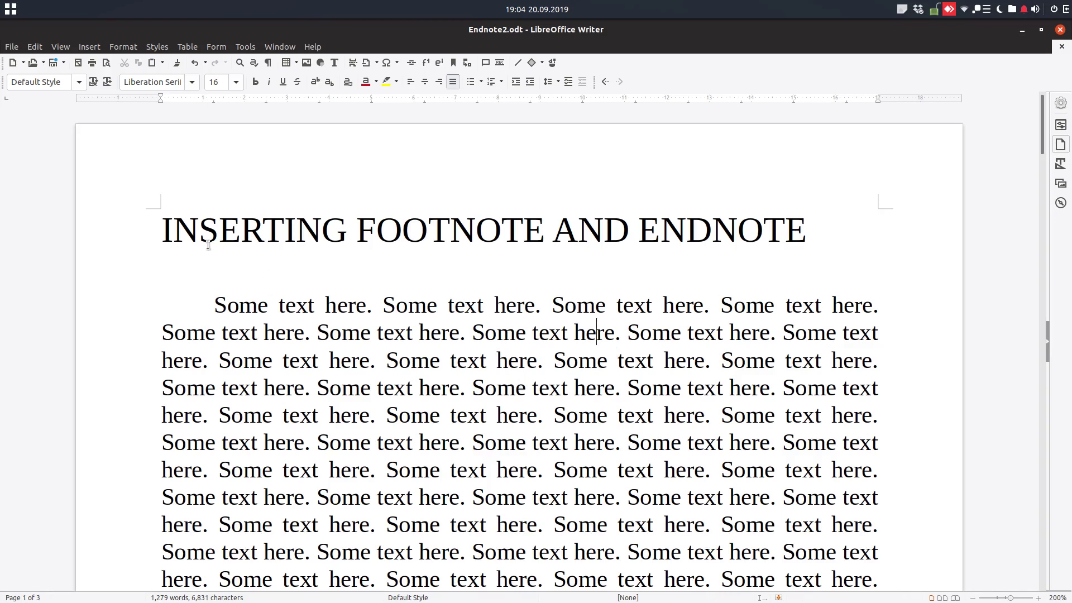
Look over the 'INSERTING FOOTNOTE AND ENDNOTE' title and scroll through the three pages.
left_click_drag(139, 221, 838, 220)
left_click(652, 305)
left_click(447, 228)
scroll(356, 242, "down", 6)
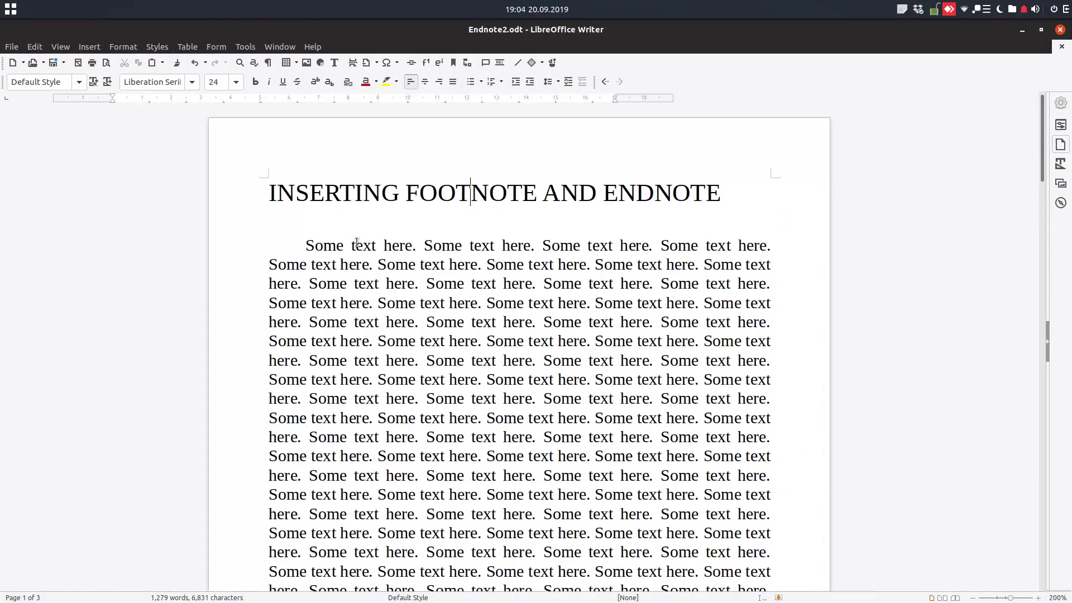
scroll(357, 242, "down", 3)
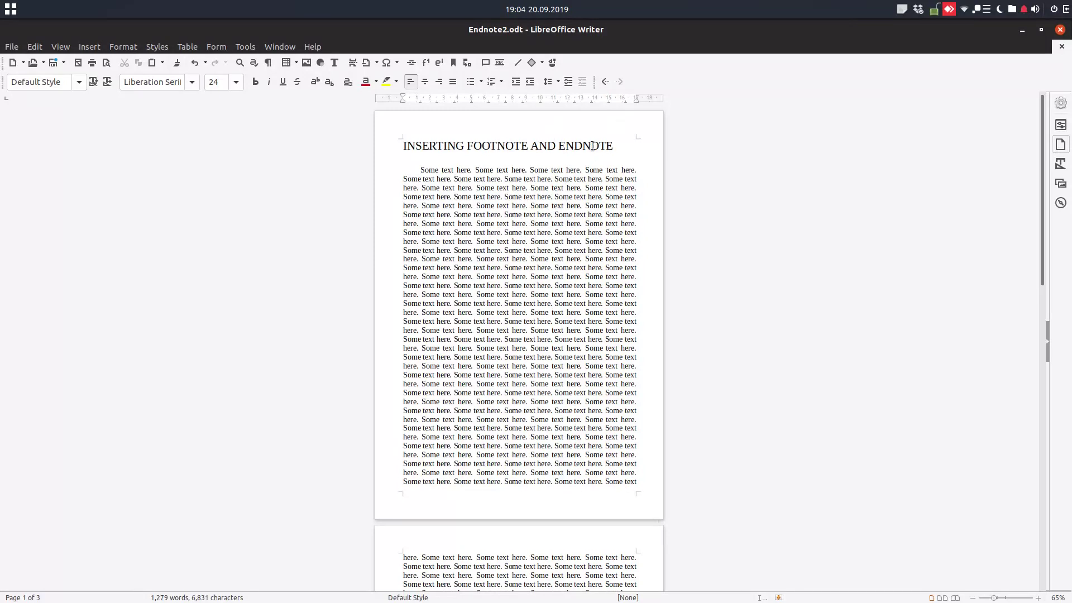
scroll(570, 303, "down", 10)
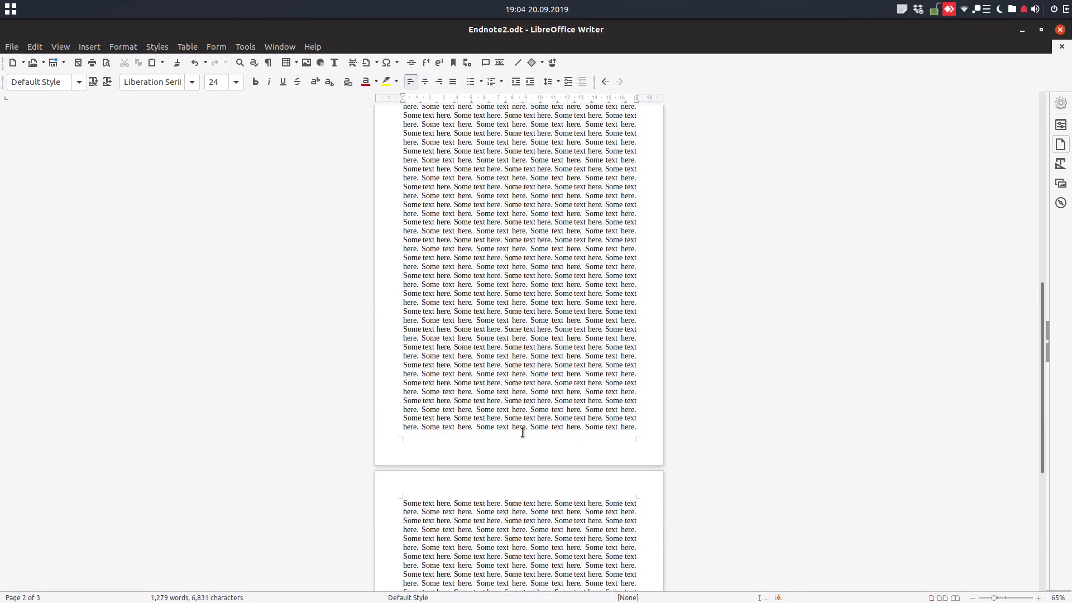
scroll(518, 441, "down", 2)
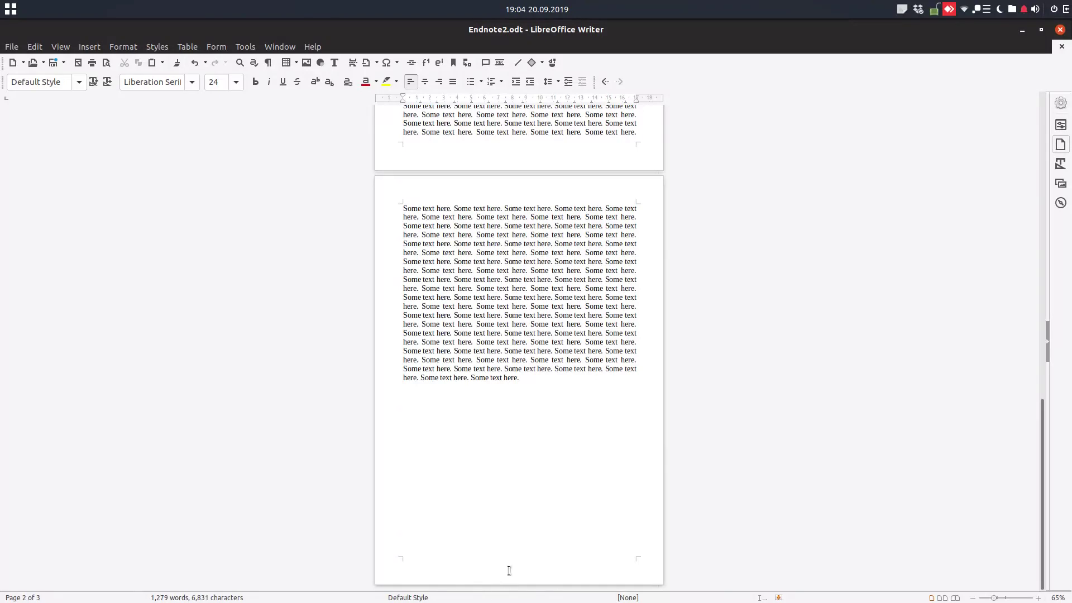
scroll(449, 558, "up", 5)
scroll(547, 390, "up", 10)
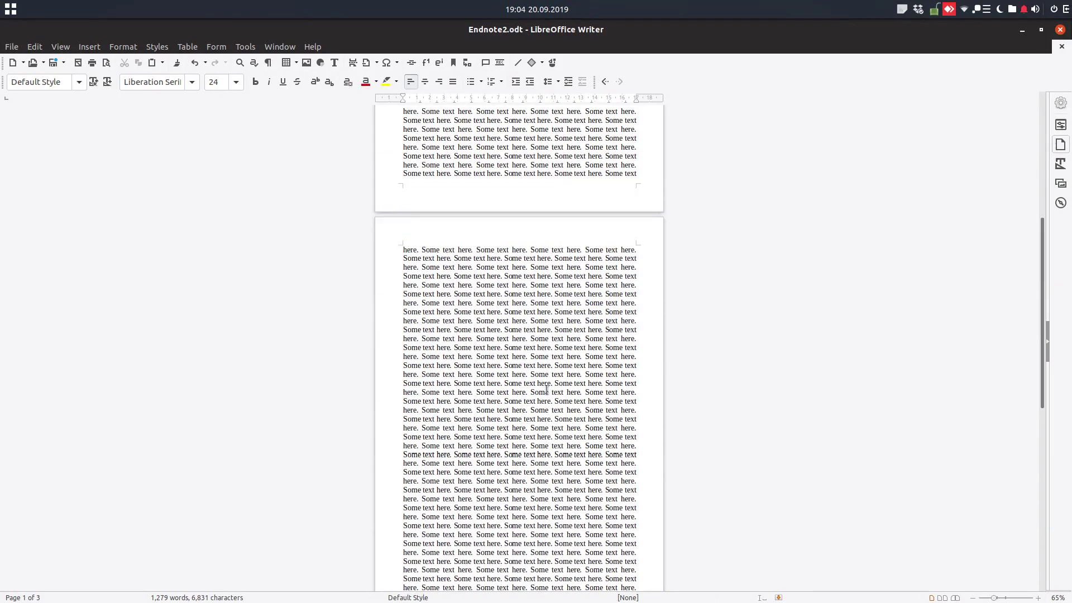
scroll(546, 389, "up", 10)
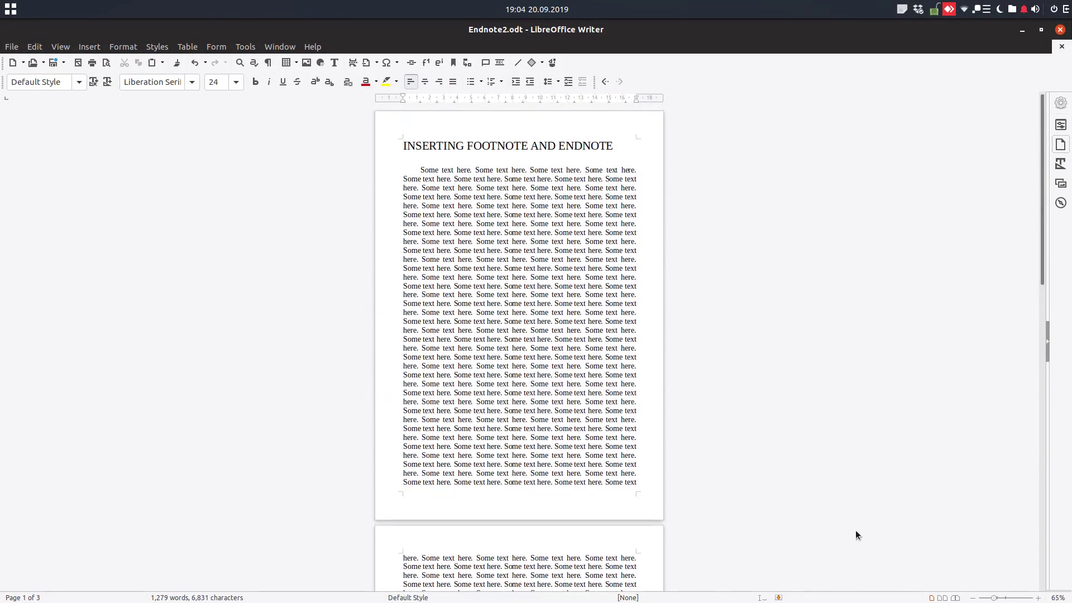
Switch to multi-page view so all pages sit side by side, and adjust the zoom.
left_click(943, 598)
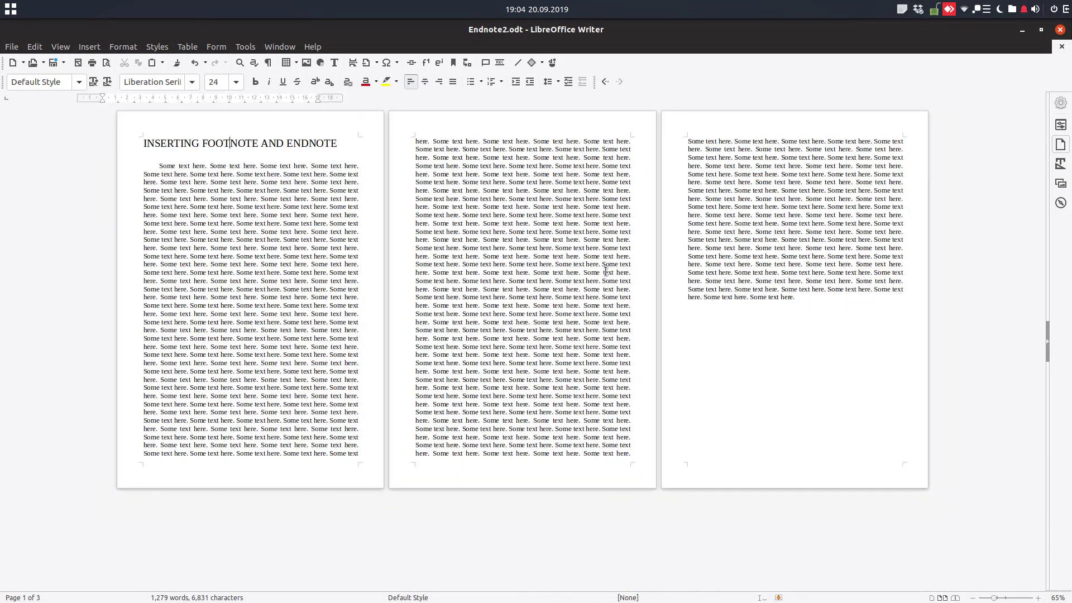
scroll(300, 196, "up", 2, "ctrl")
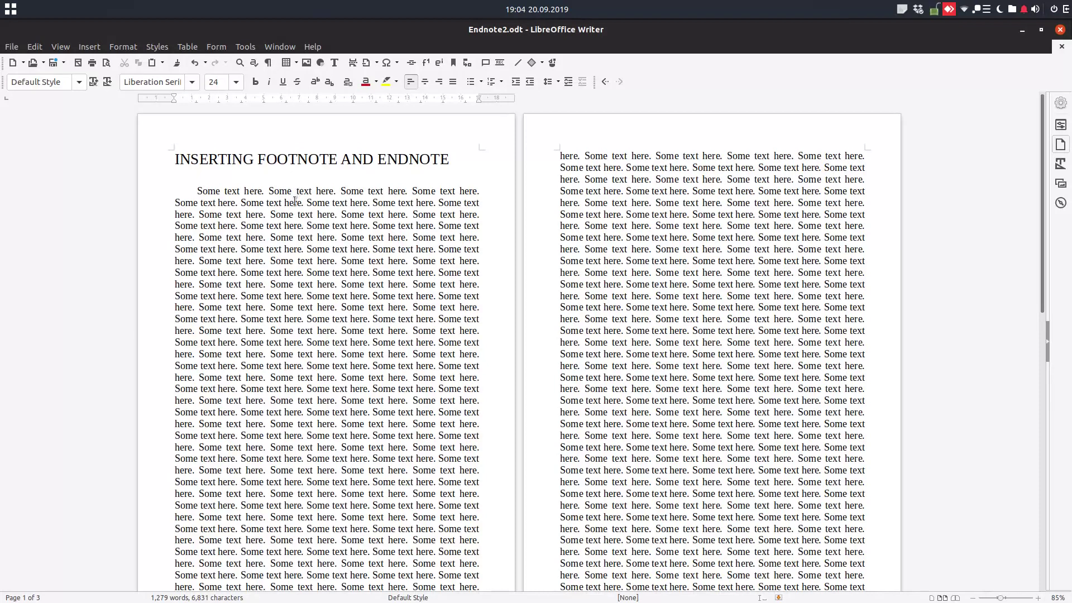
scroll(292, 211, "up", 2, "ctrl")
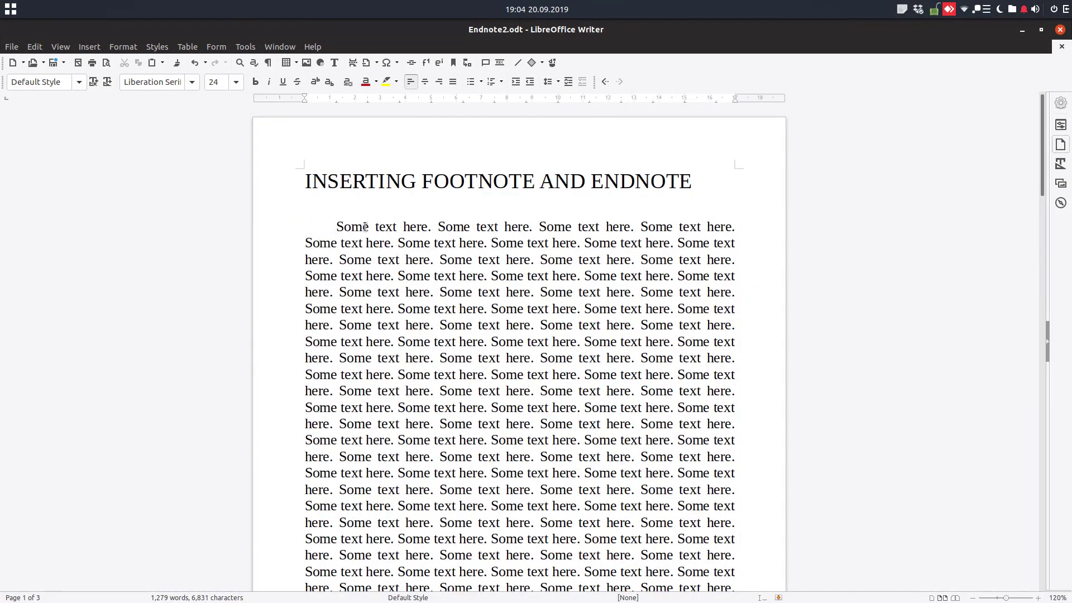
scroll(394, 226, "down", 3, "ctrl")
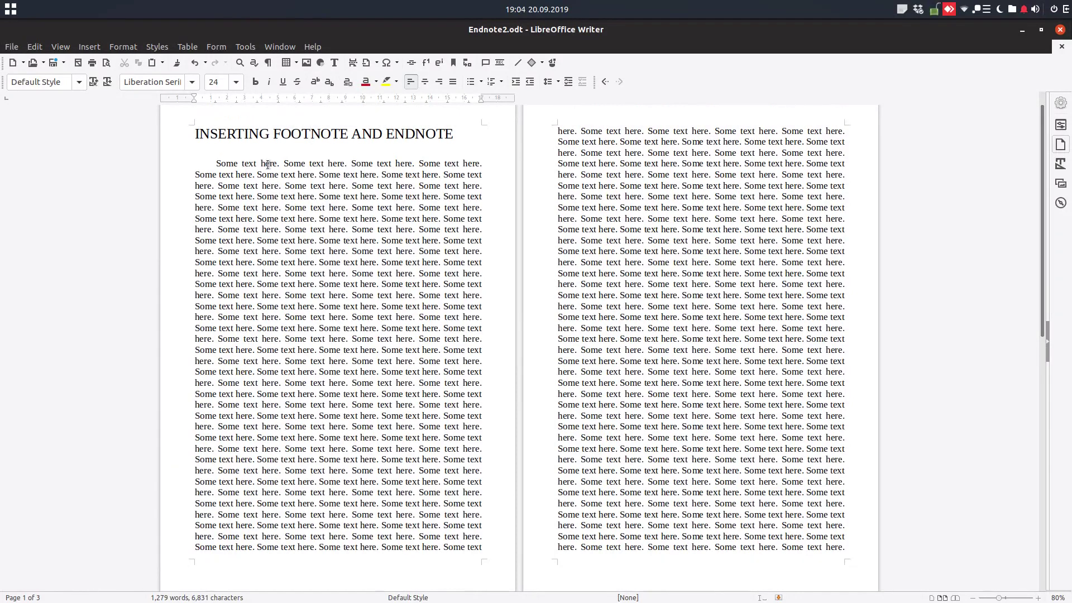
Insert a footnote right after 'Some text here' in the first body line.
left_click(285, 180)
left_click(83, 48)
mouse_move(124, 373)
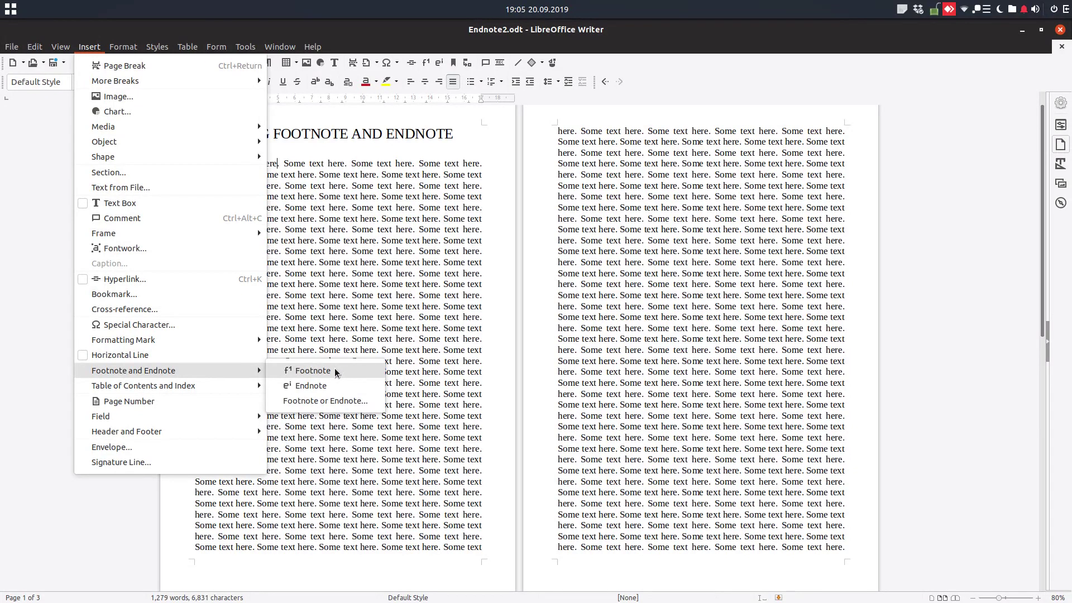
left_click(337, 373)
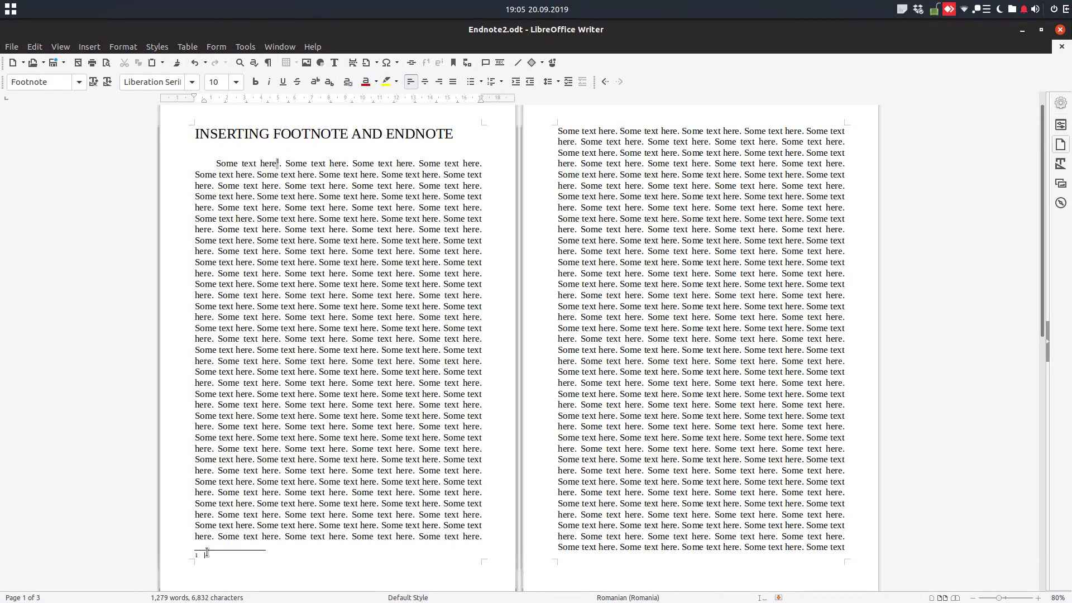
scroll(272, 168, "up", 2)
scroll(272, 184, "up", 3)
scroll(258, 218, "up", 4)
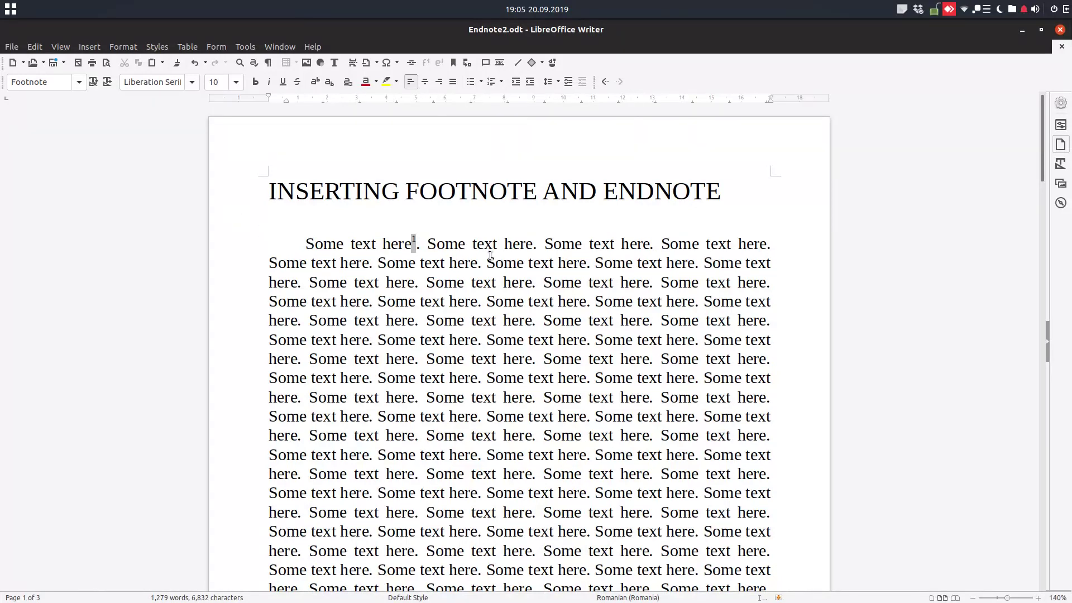
Toggle View > Field Shadings off, on and off again, leaving the footnote mark unshaded.
left_click(62, 47)
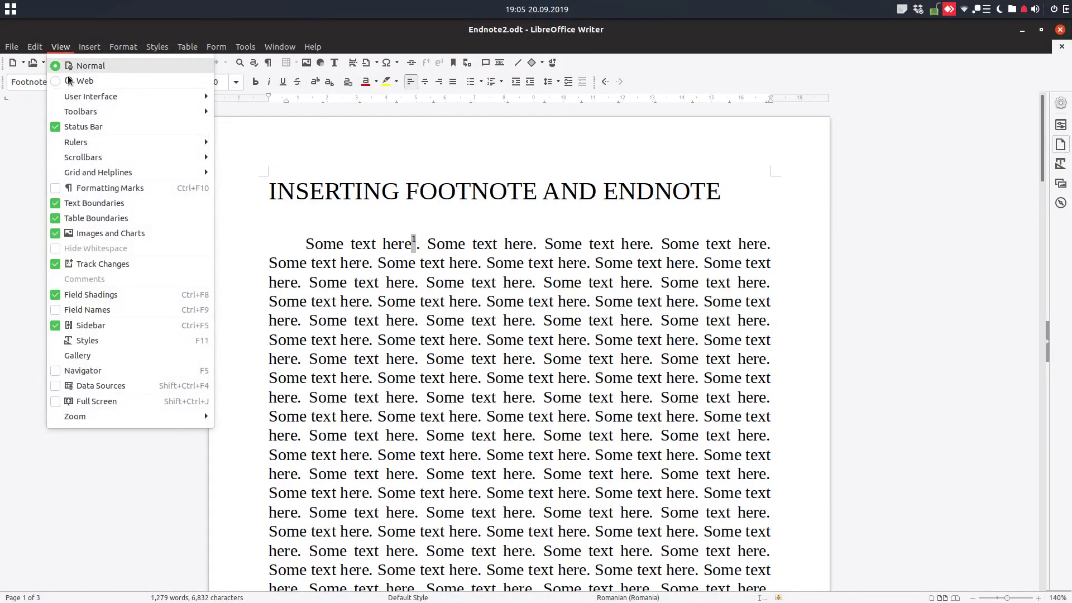
left_click(112, 298)
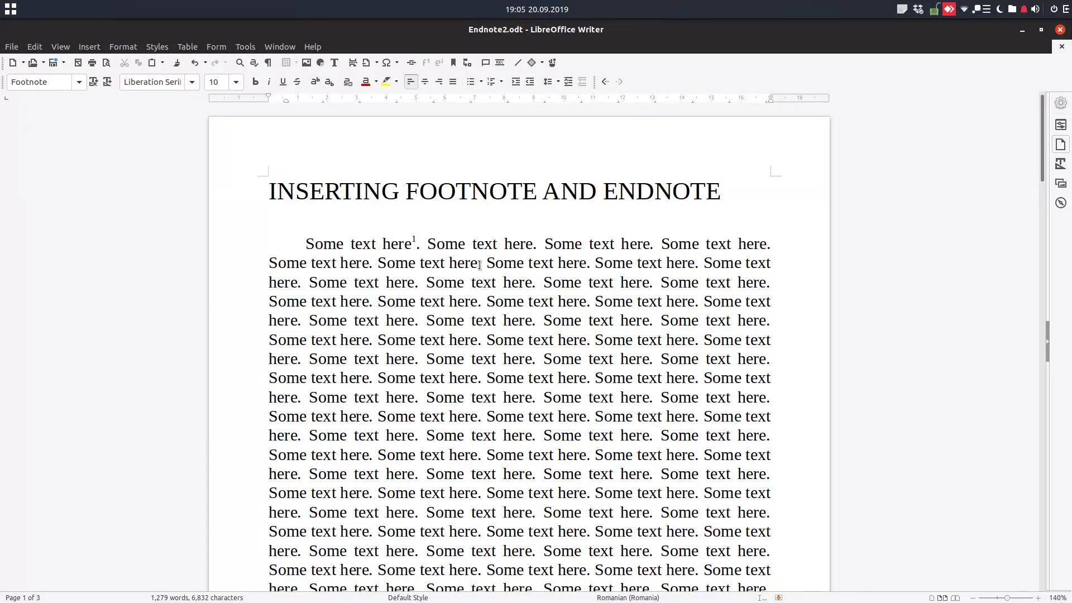
left_click(59, 47)
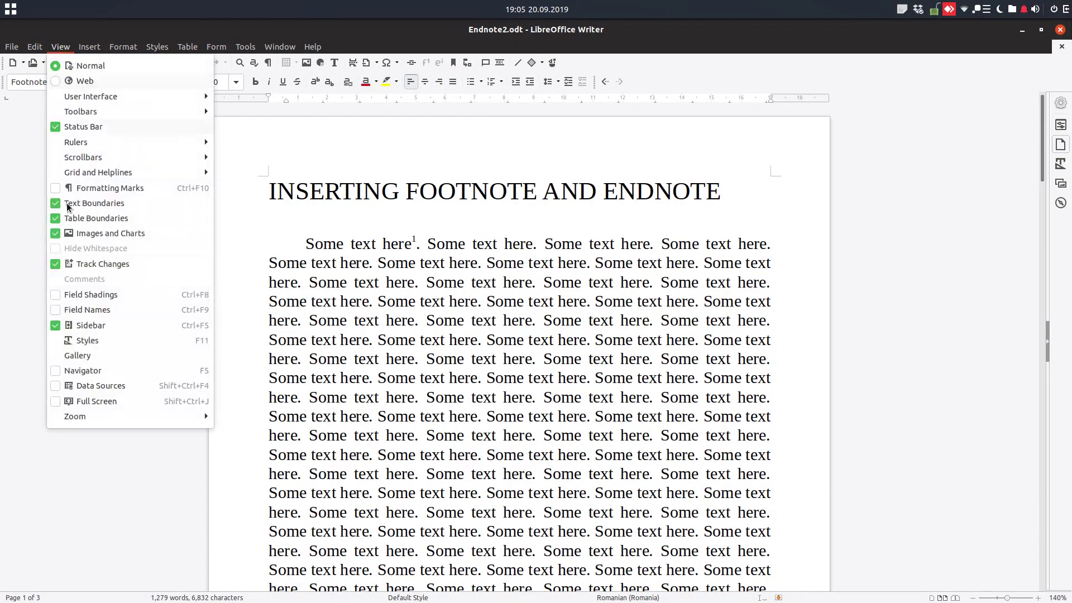
left_click(116, 296)
left_click(59, 47)
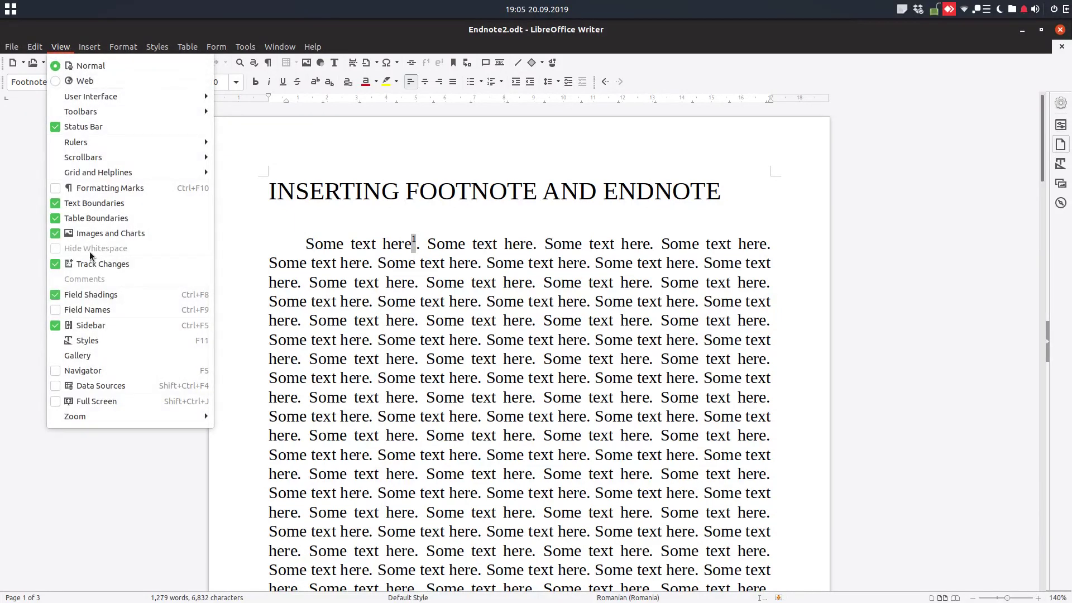
left_click(100, 294)
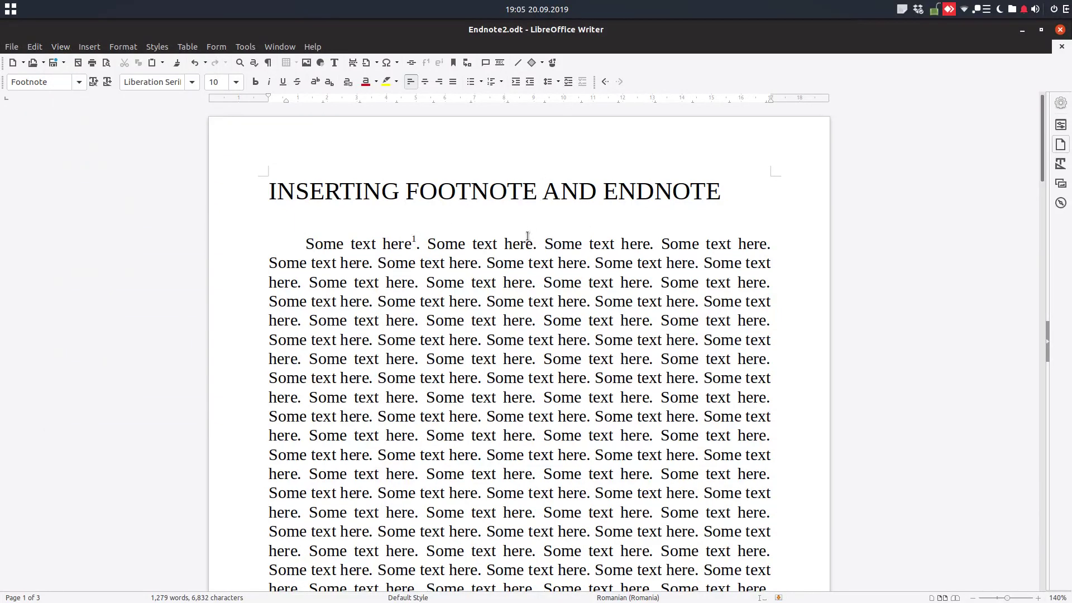
Fill in footnote 1's text as 'This is my first footnote'.
left_click(415, 241)
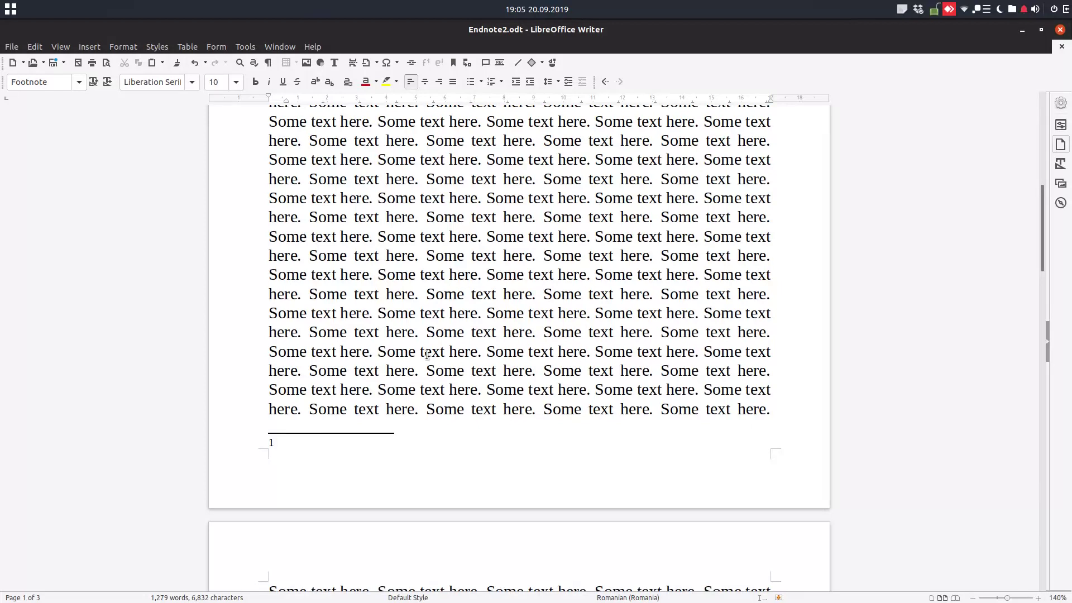
type("this i")
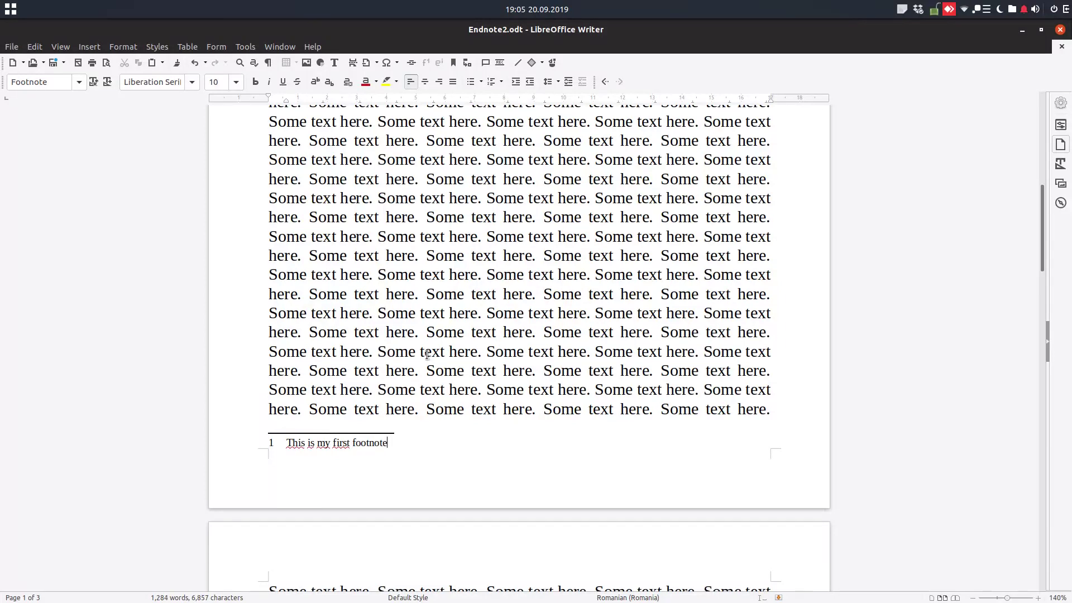
scroll(352, 376, "up", 10)
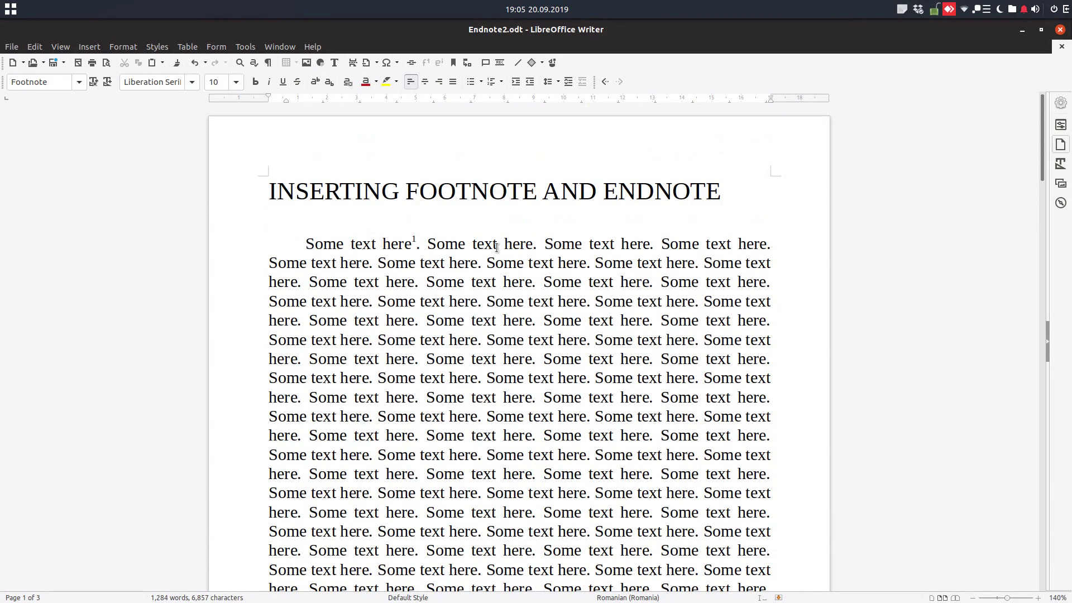
Add footnote 2, 'This is the second footnote', after 'Some' on line 2.
left_click(523, 263)
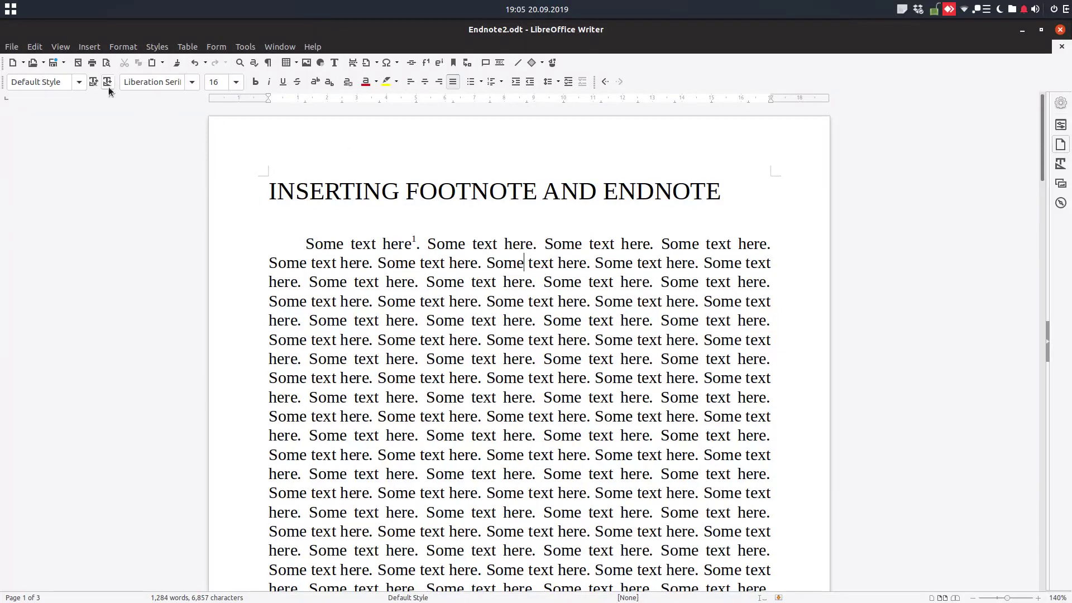
left_click(89, 47)
mouse_move(208, 372)
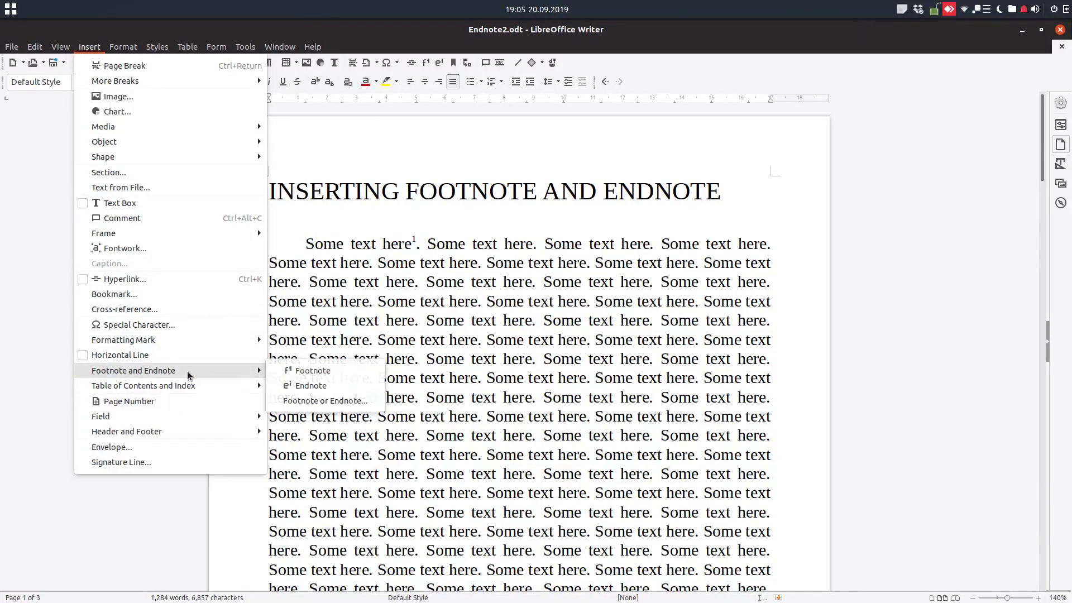
left_click(325, 371)
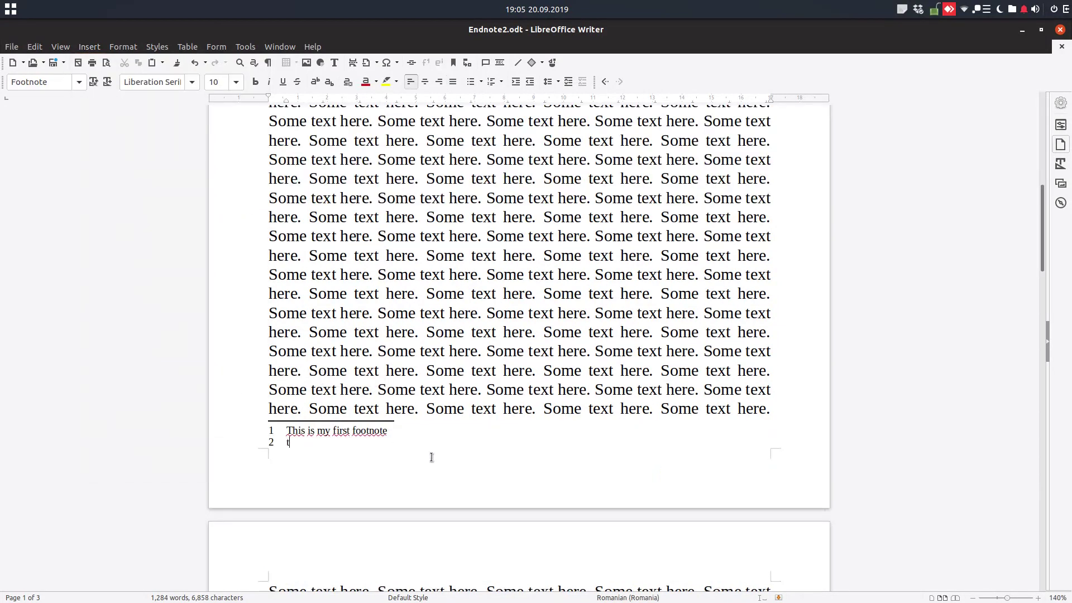
type("this the second footnote")
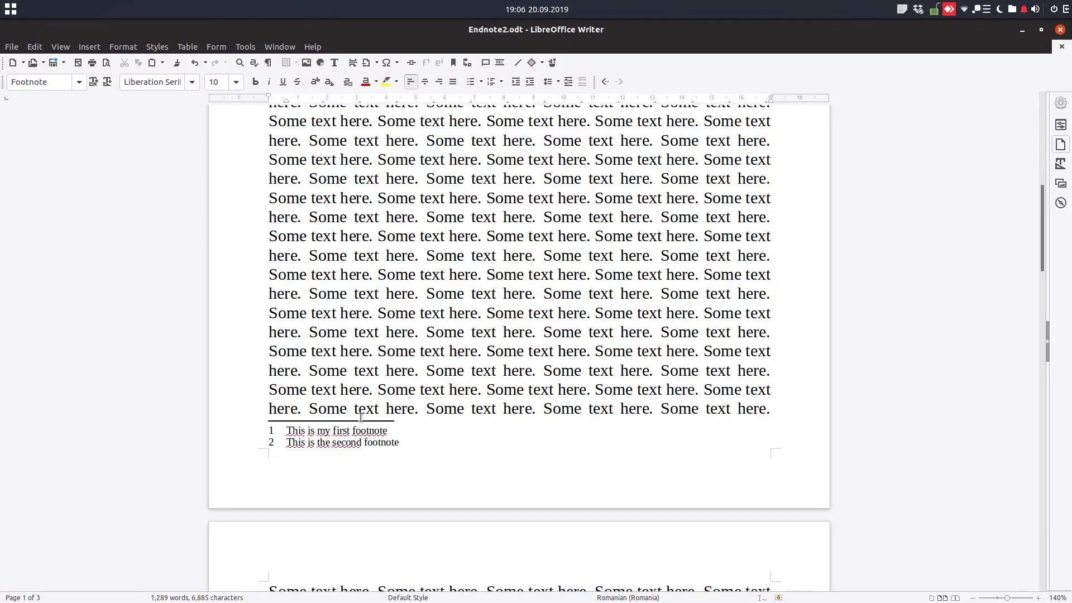
scroll(399, 393, "up", 10)
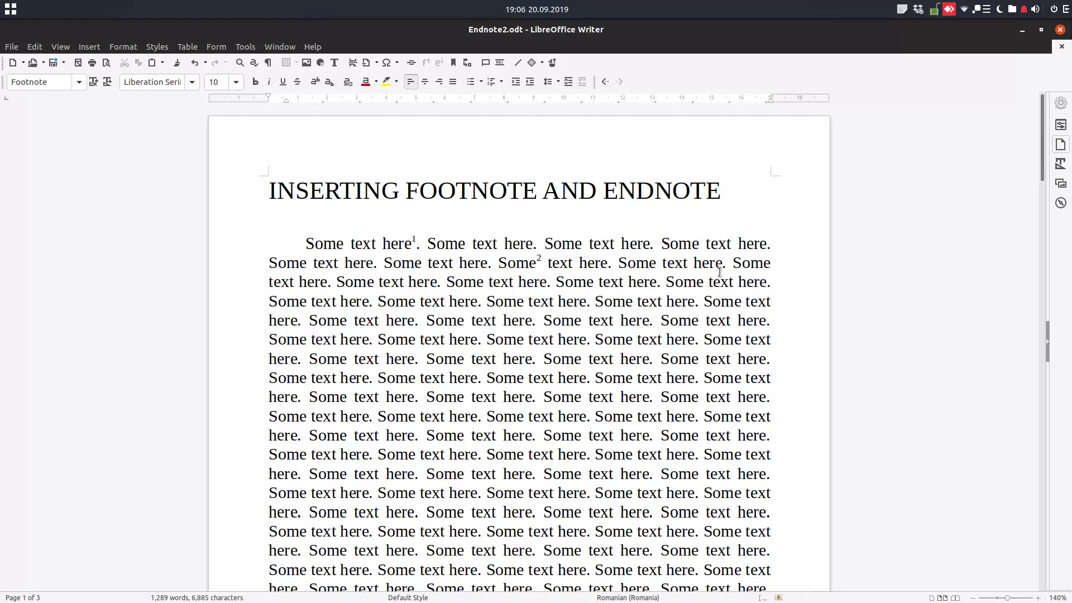
Add footnote 3, 'Third footnote', after 'here' on line 2.
left_click(607, 264)
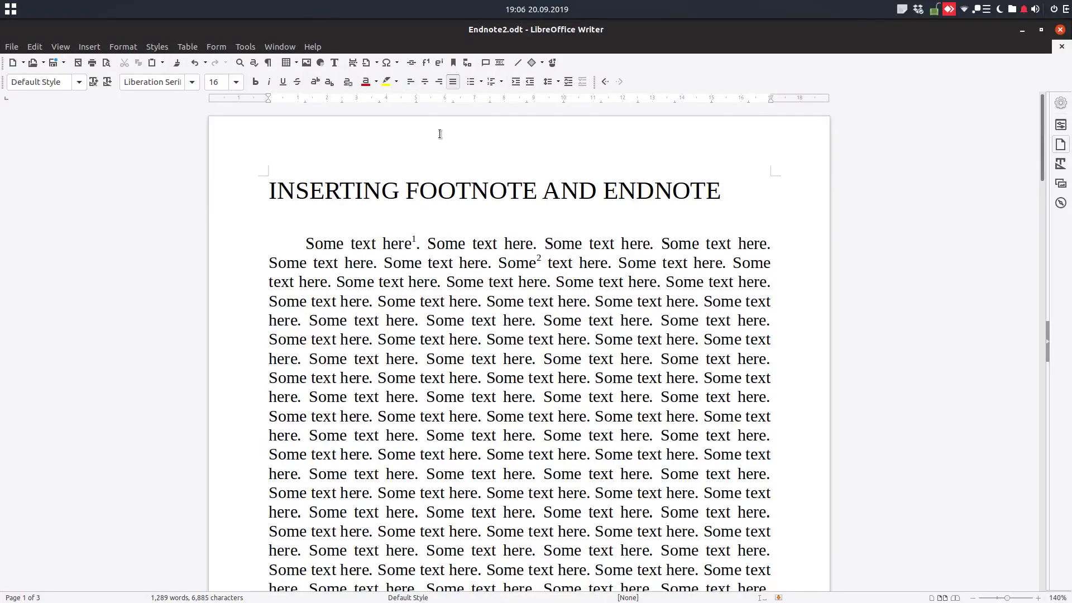
left_click(426, 63)
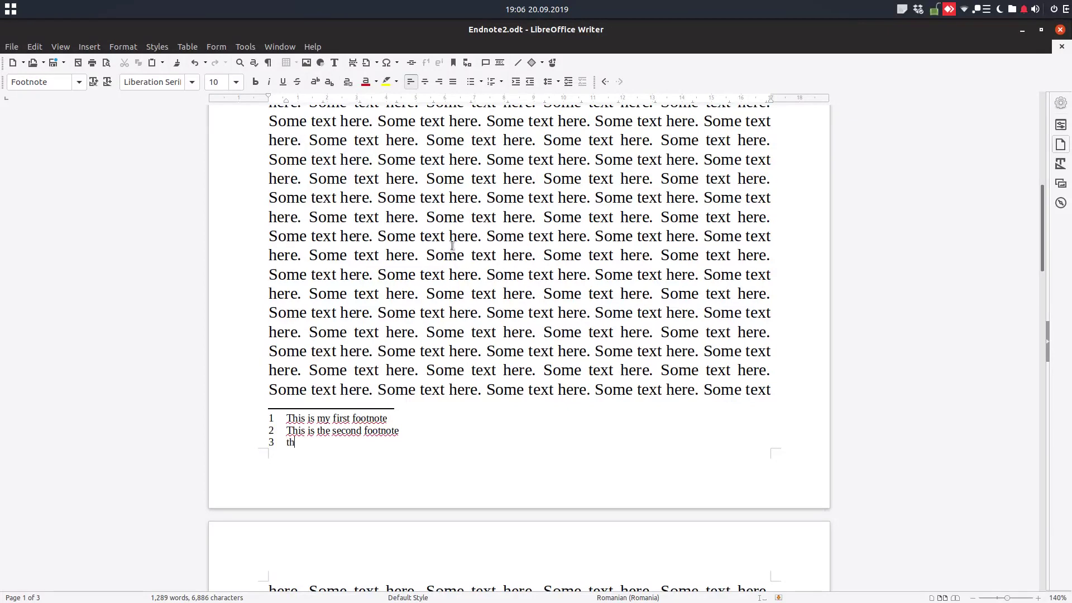
type("third footnote")
Add footnote 4, 'Another footnote', after the first 'here' on page 2.
scroll(385, 429, "down", 4)
scroll(385, 429, "down", 3)
left_click(414, 323)
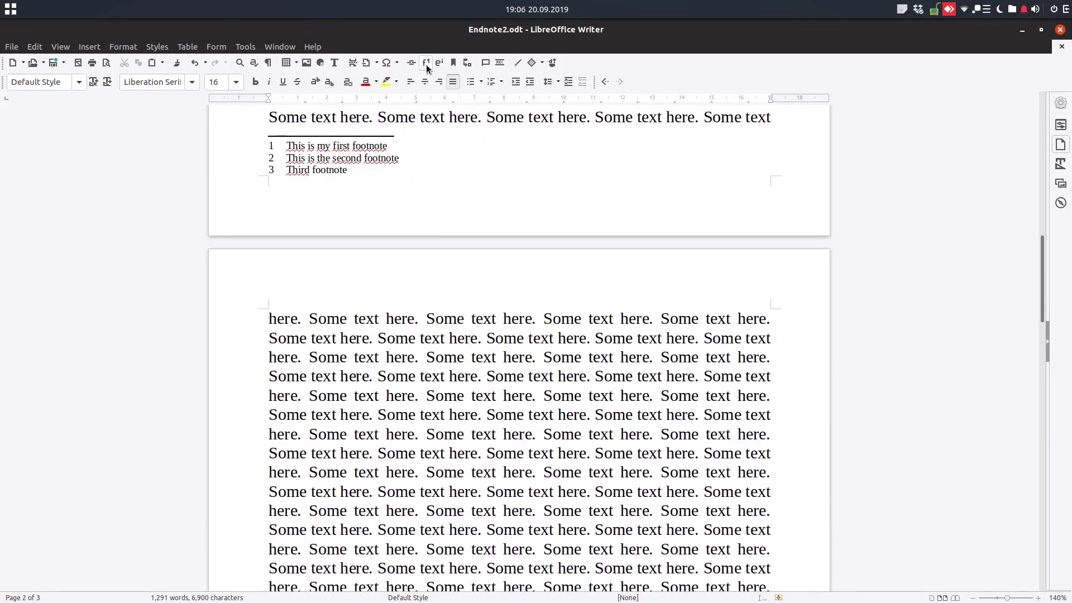
left_click(426, 63)
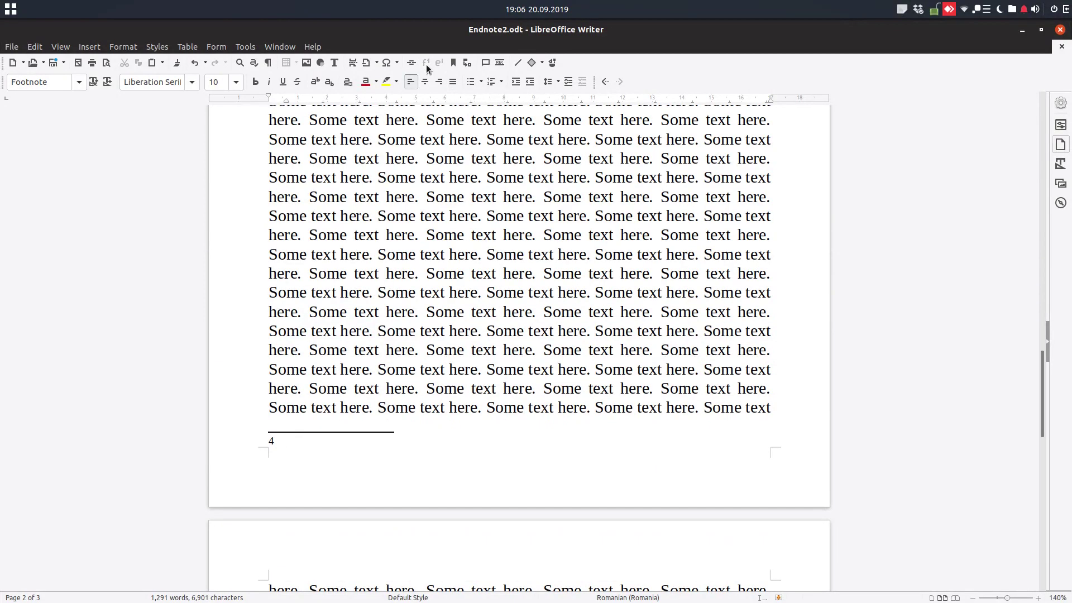
type("another footnote")
Insert endnote i, 'This is the first endnote', after 'Some' on page 1's second line.
scroll(336, 103, "up", 12)
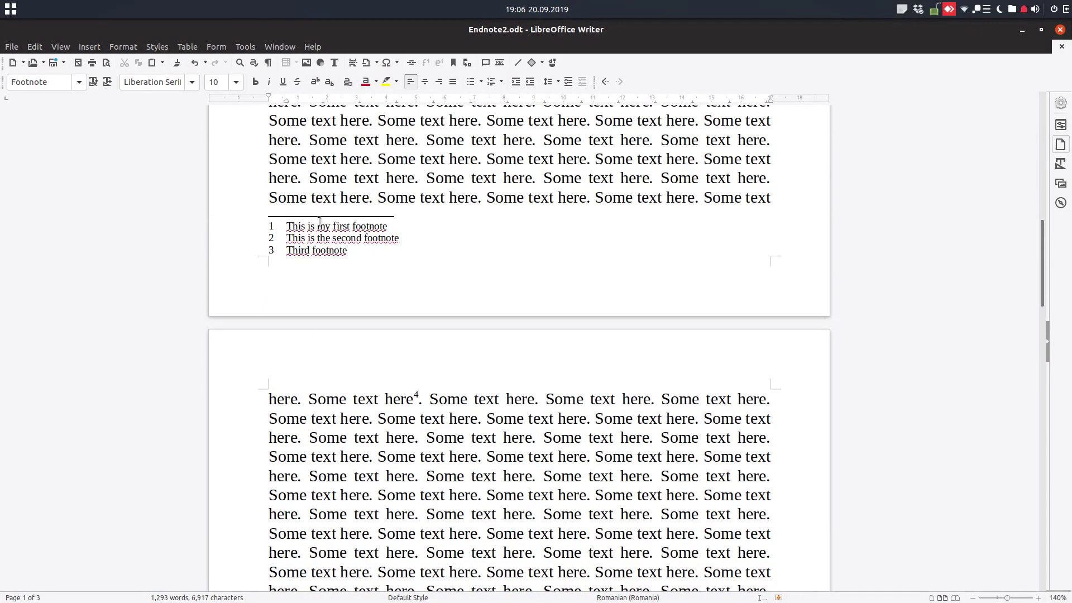
scroll(383, 238, "up", 10)
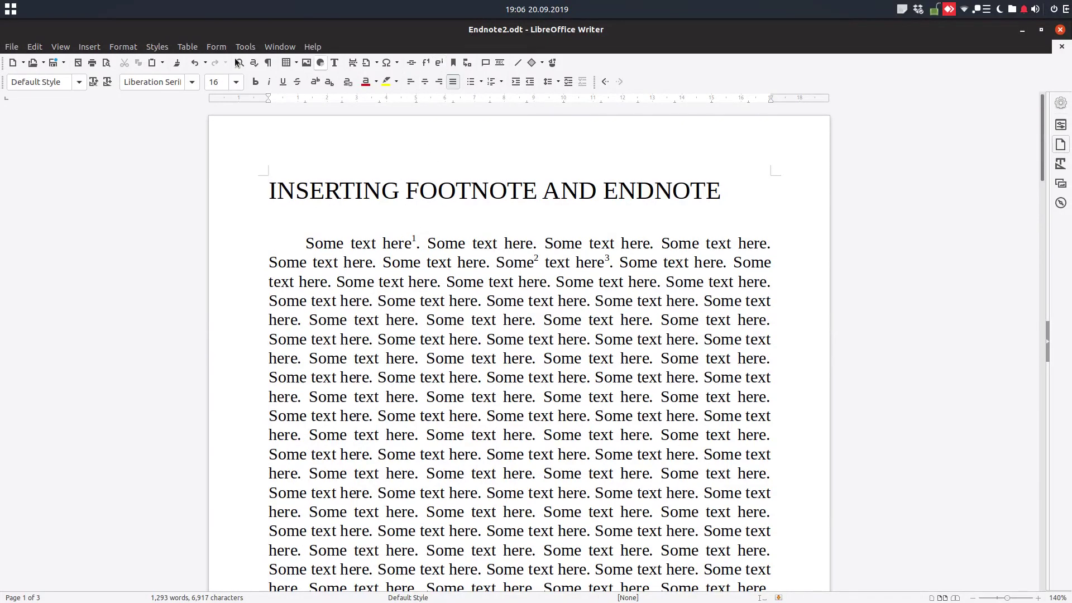
left_click(89, 46)
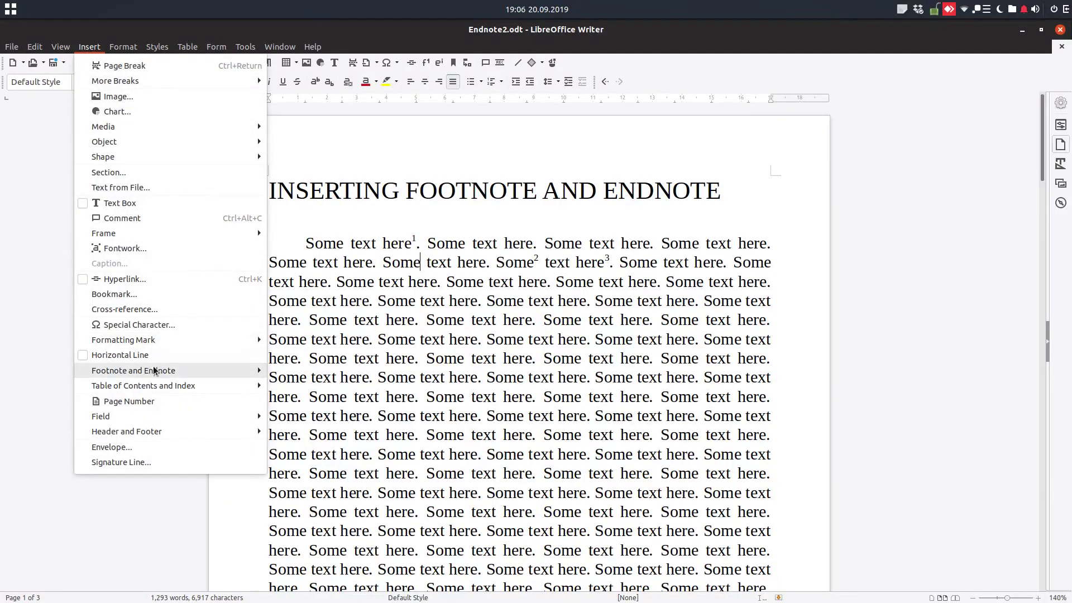
mouse_move(151, 371)
left_click(291, 385)
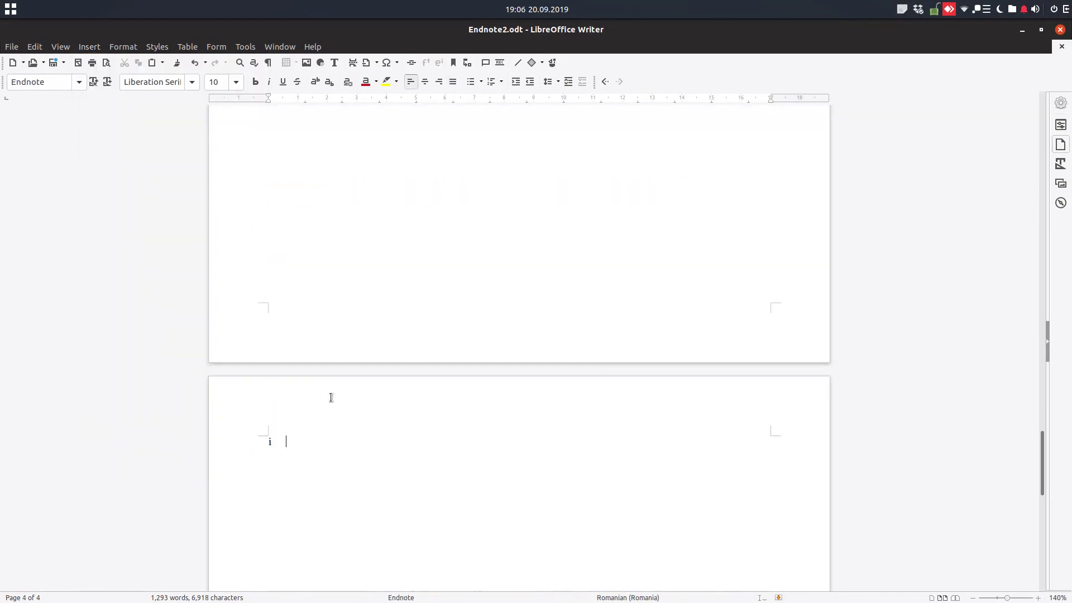
scroll(332, 394, "up", 6)
scroll(484, 277, "down", 6)
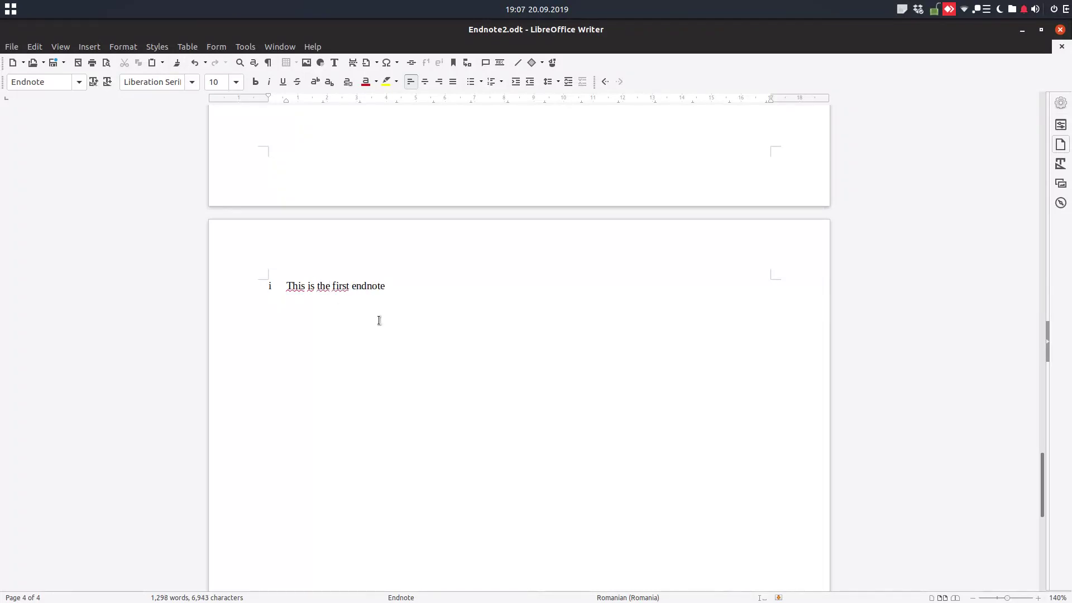
Zoom out to survey all four pages and notes, then zoom back to 95% at page 1's top.
scroll(431, 321, "up", 10)
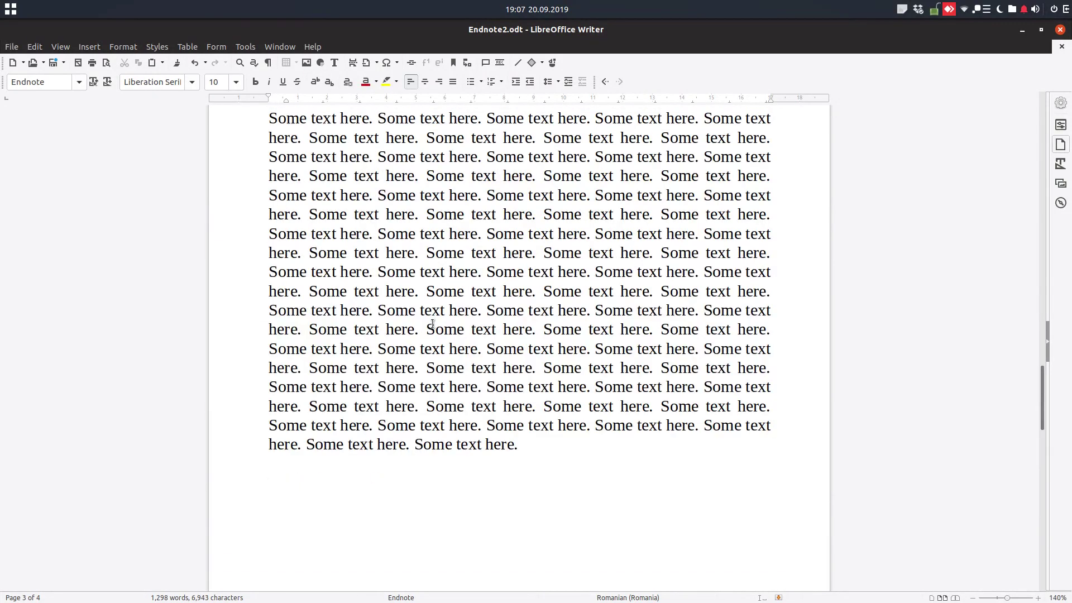
scroll(432, 324, "down", 6)
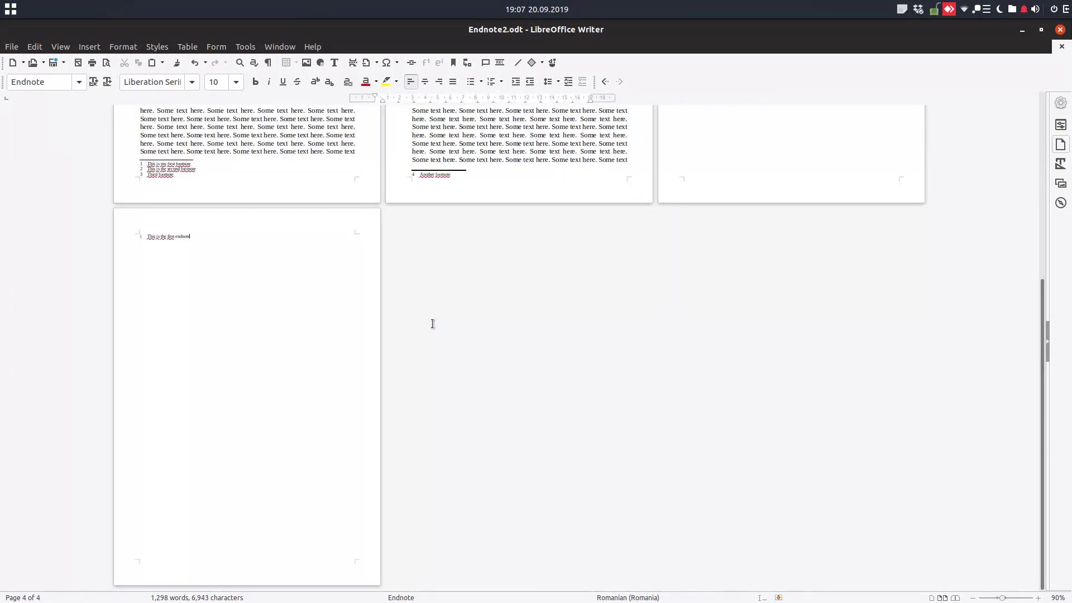
scroll(431, 327, "up", 4)
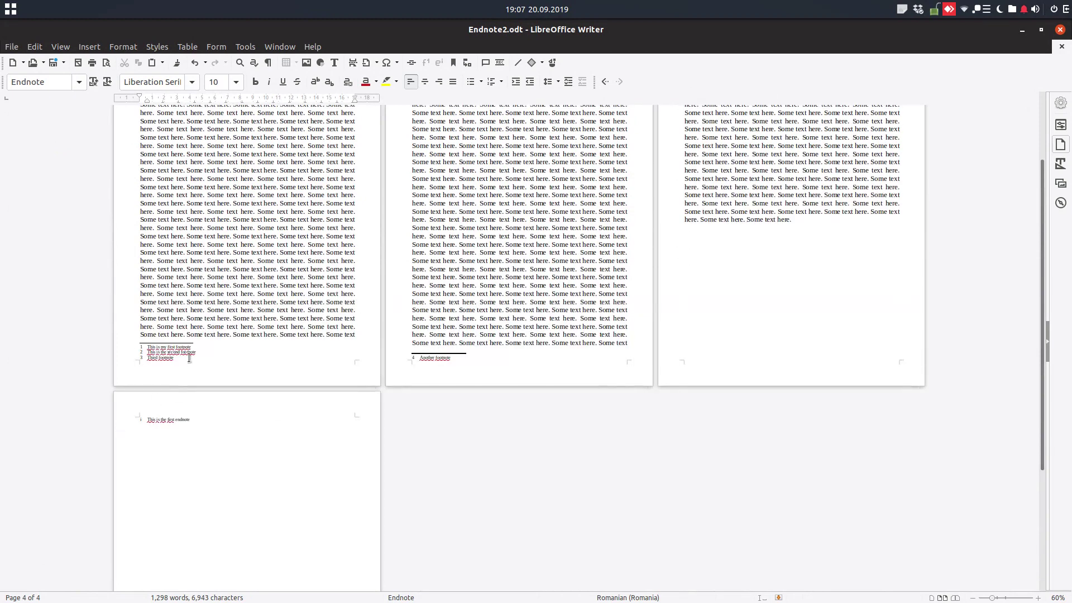
scroll(182, 352, "up", 2)
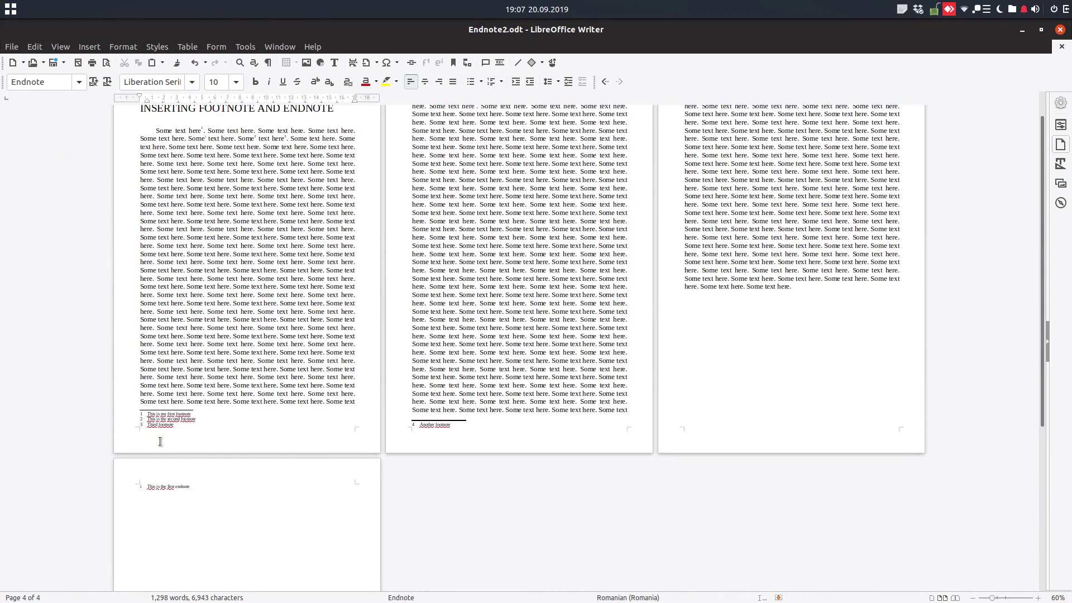
scroll(461, 443, "up", 1)
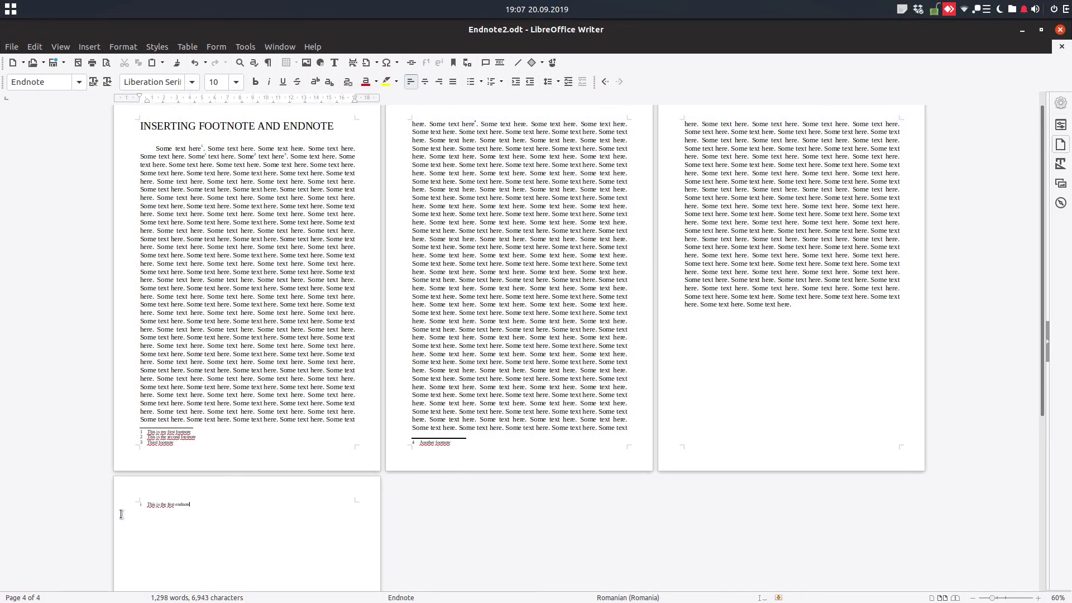
scroll(199, 501, "down", 1, "ctrl")
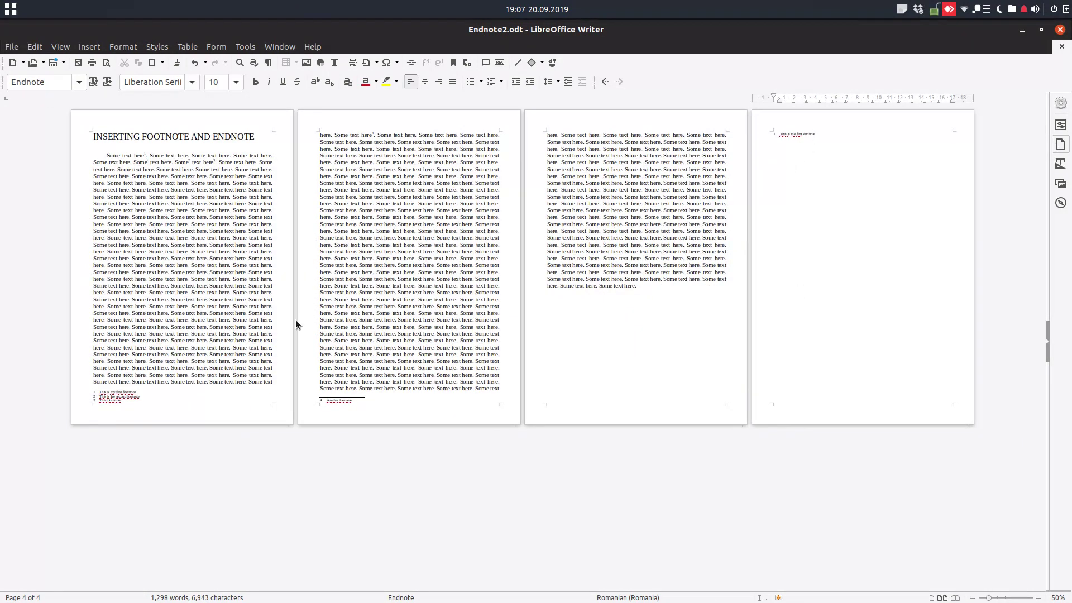
scroll(174, 289, "up", 4, "ctrl")
scroll(354, 284, "up", 3)
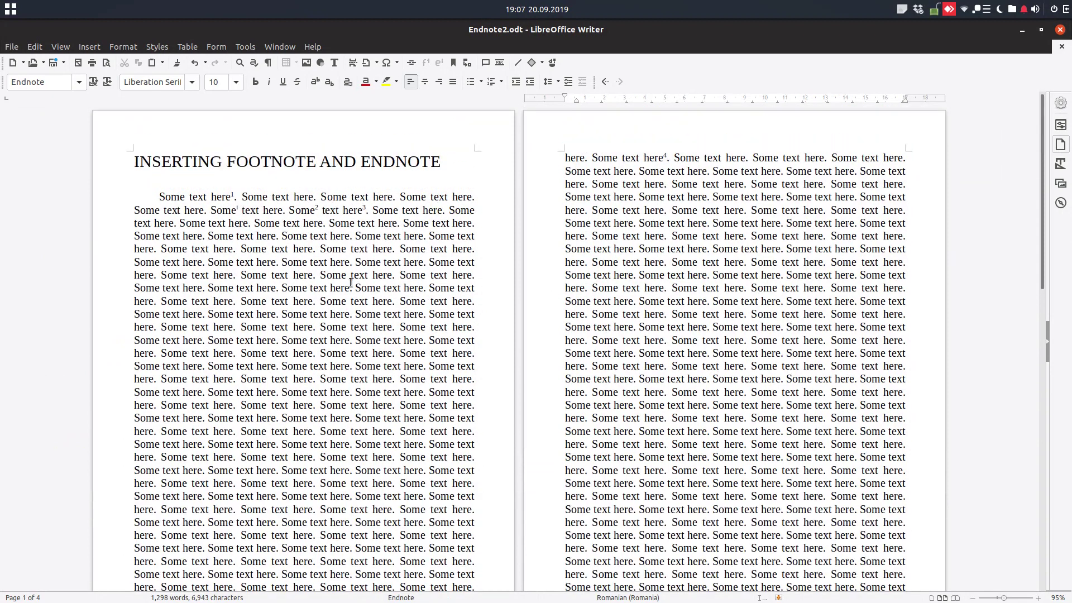
Set the insertion point in page 1's first line and bring up the Footnote and Endnote submenu.
left_click(92, 48)
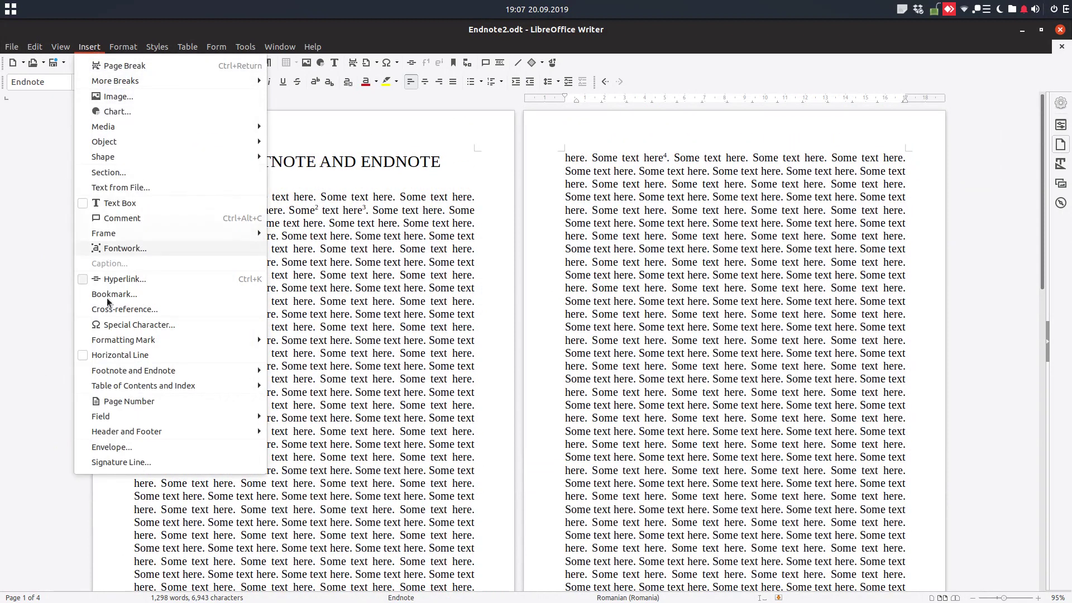
mouse_move(252, 373)
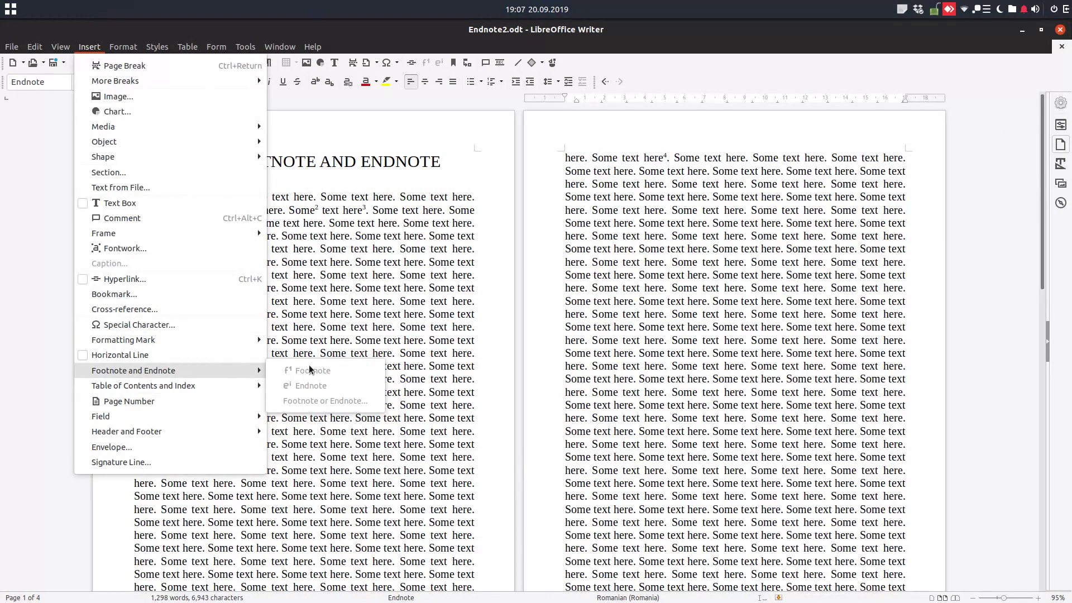
left_click(332, 263)
left_click(328, 204)
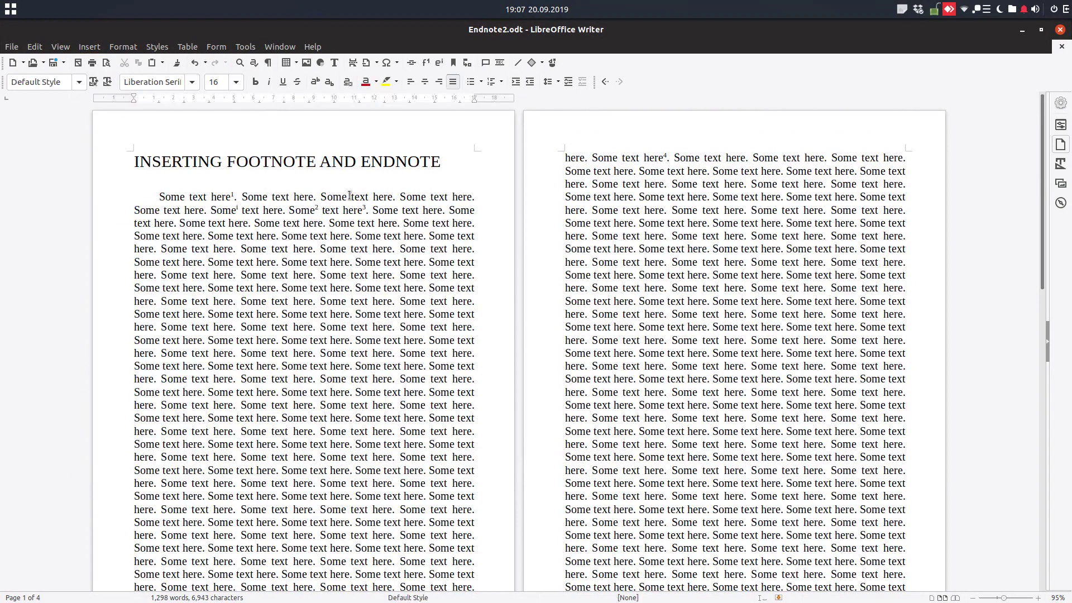
left_click(346, 197)
left_click(89, 47)
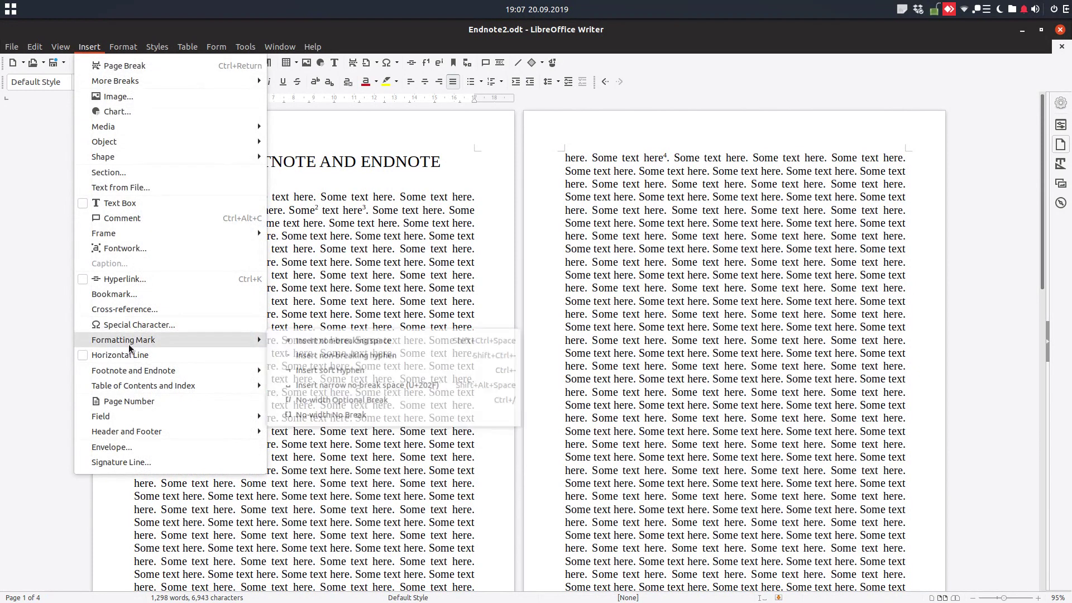
mouse_move(245, 371)
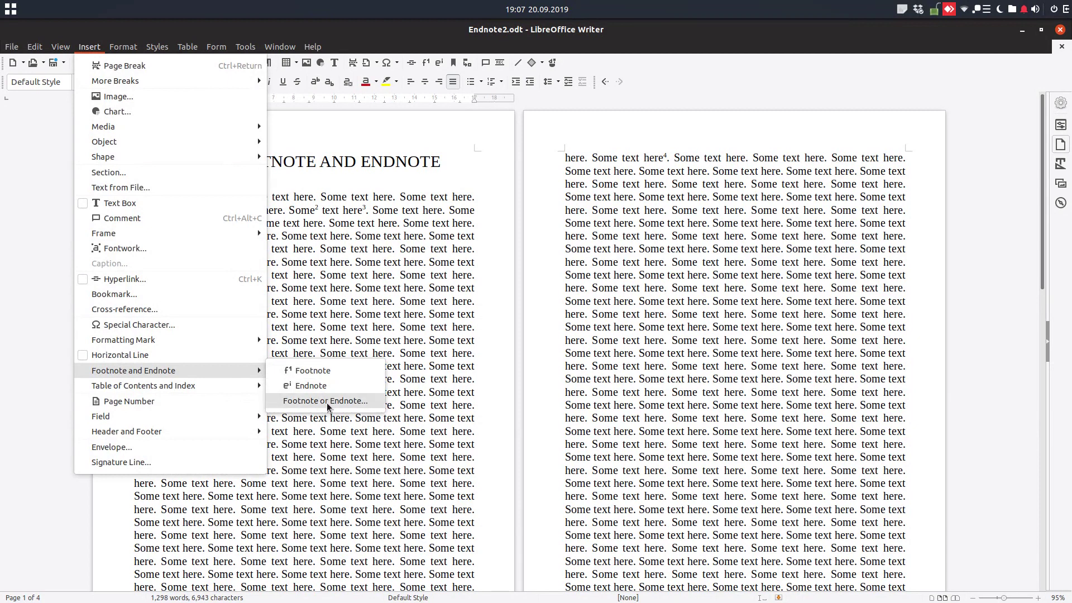
left_click(403, 226)
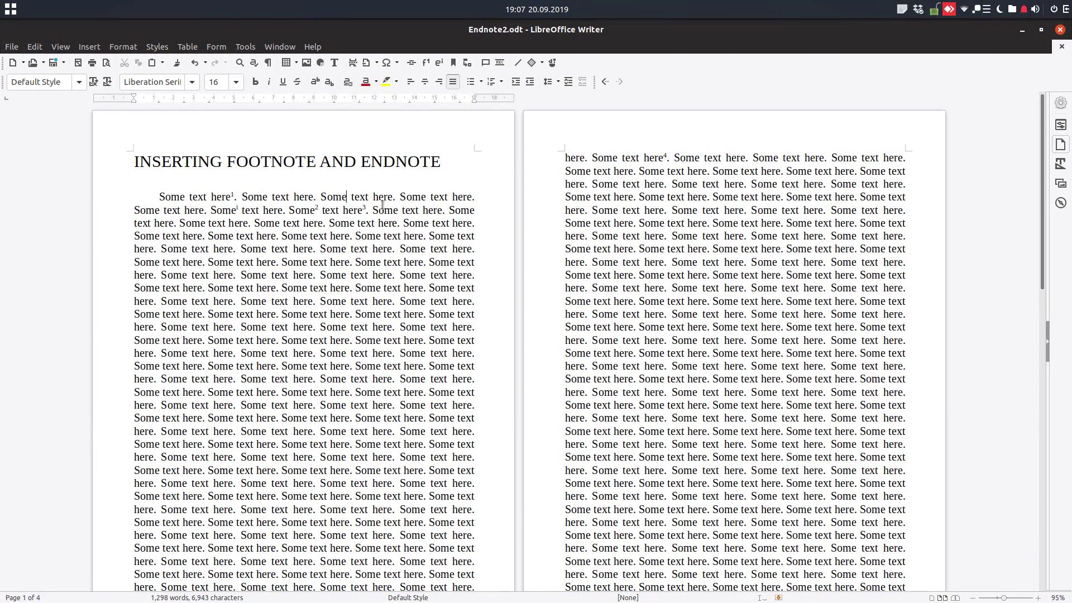
left_click(91, 47)
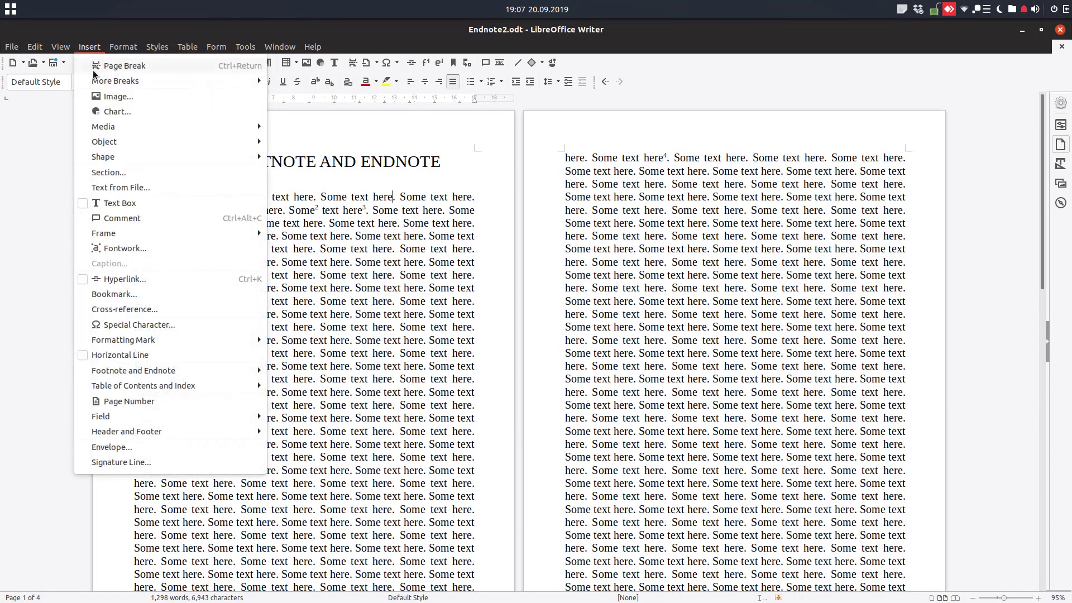
mouse_move(167, 373)
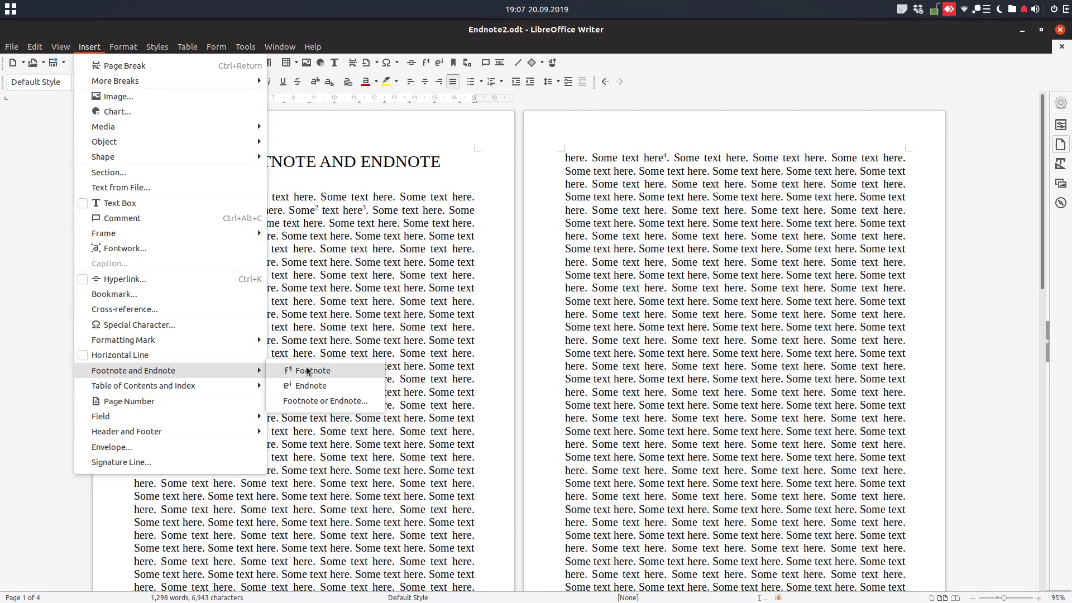
Choose the Latin alpha ɑ (U+0251) from Special Characters as a custom note mark.
left_click(337, 402)
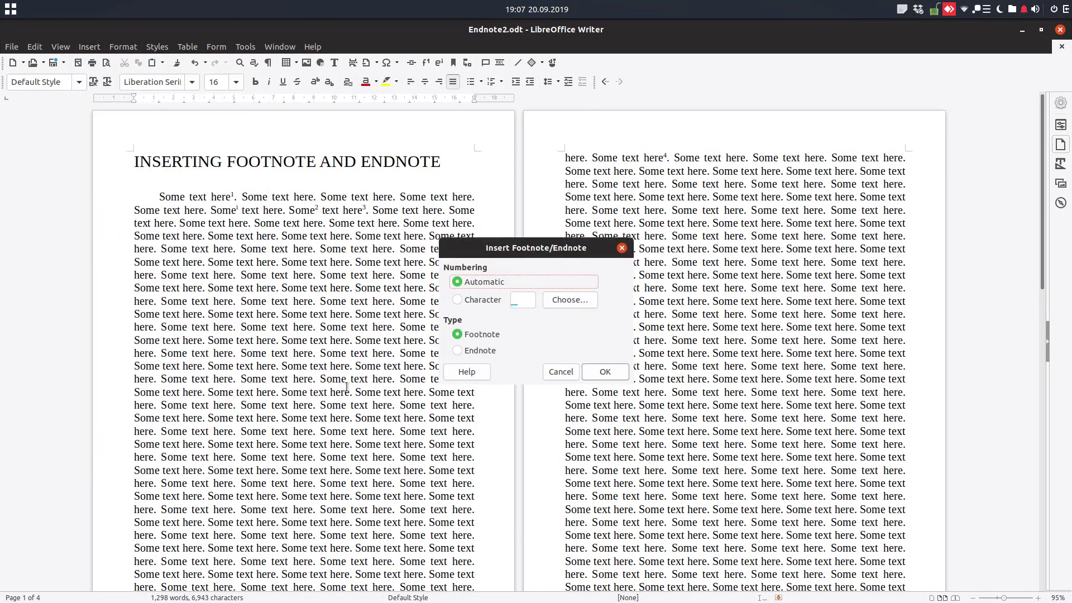
left_click(484, 298)
left_click(582, 299)
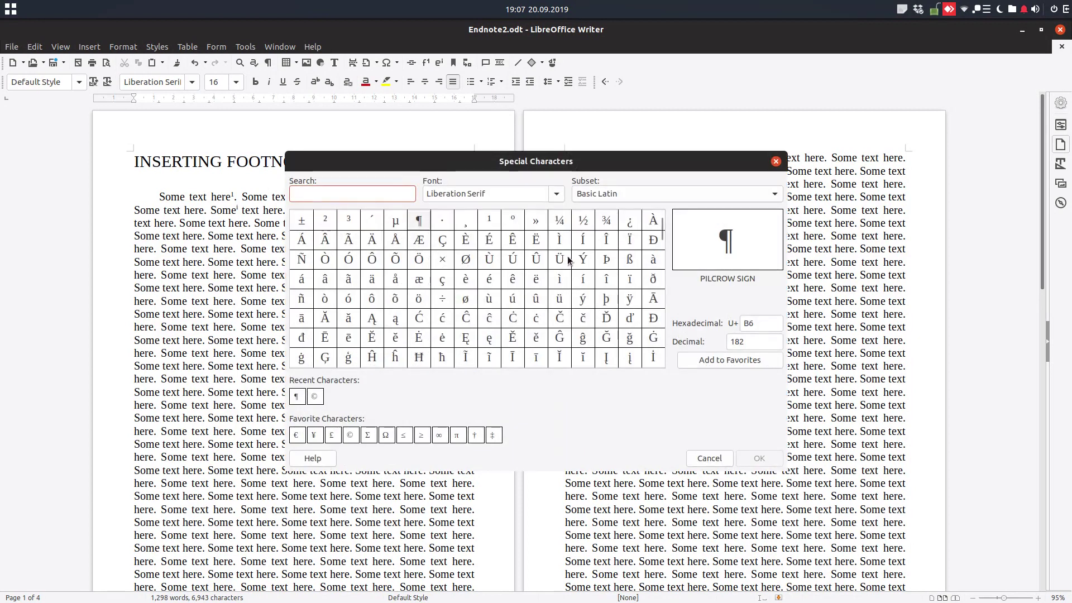
scroll(441, 279, "down", 9)
scroll(436, 304, "down", 5)
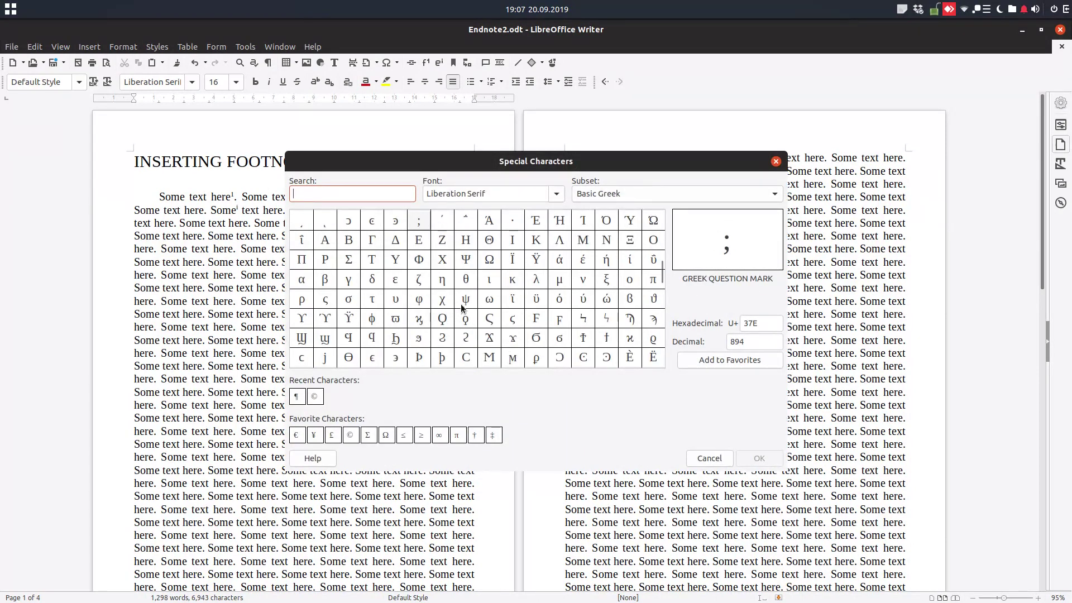
type("alf")
key("BackSpace")
type("p")
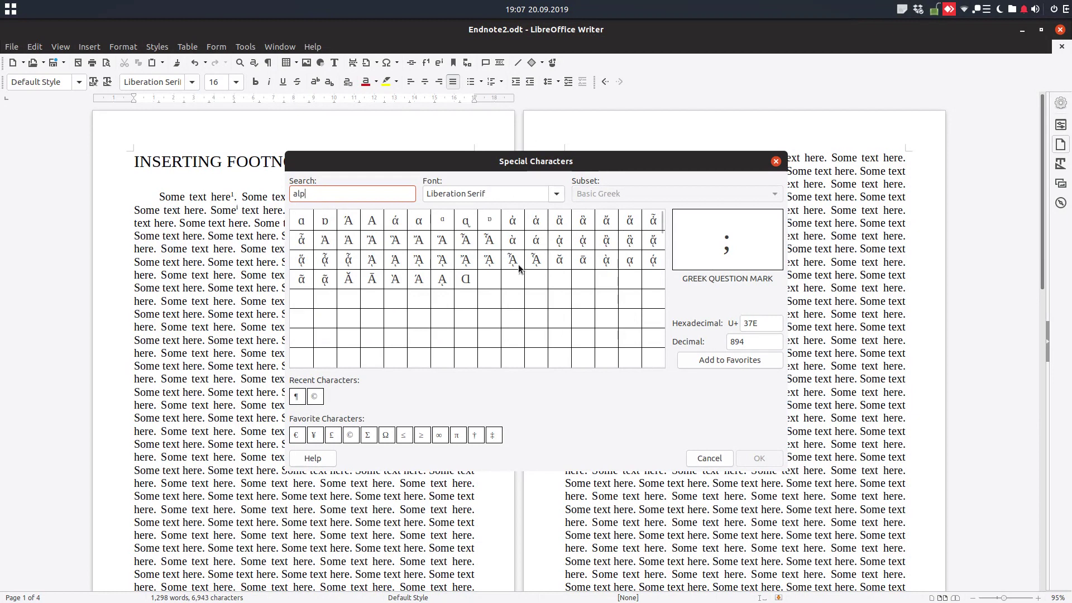
left_click(519, 224)
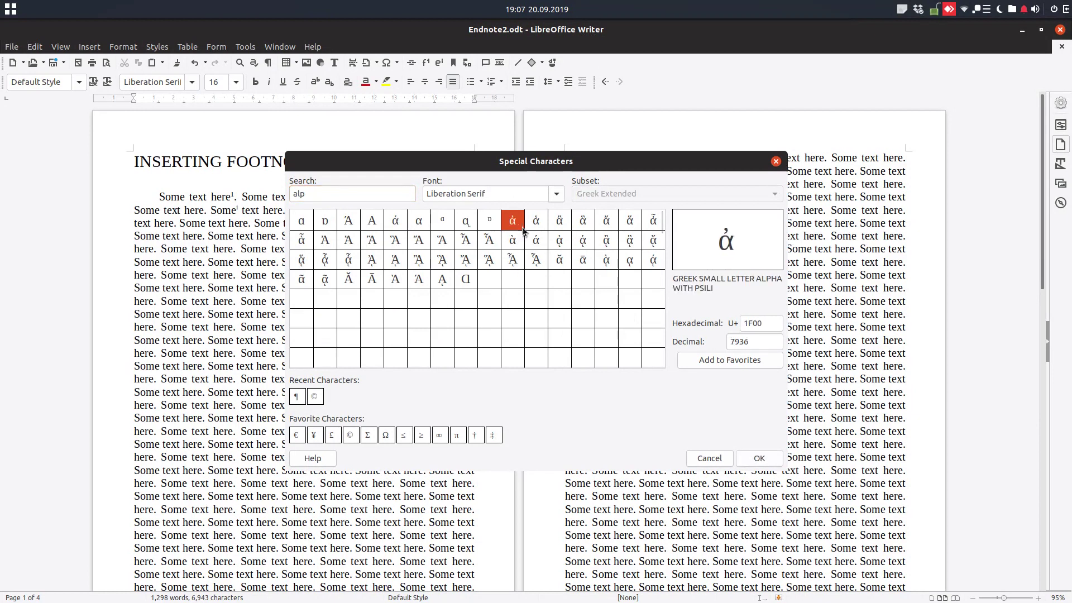
left_click(302, 222)
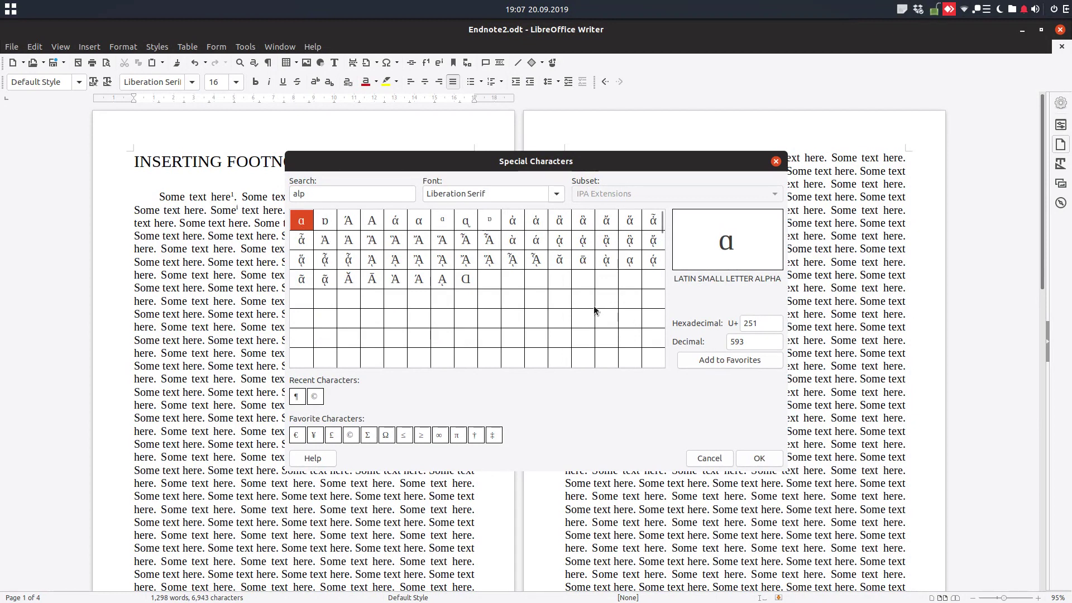
left_click(755, 459)
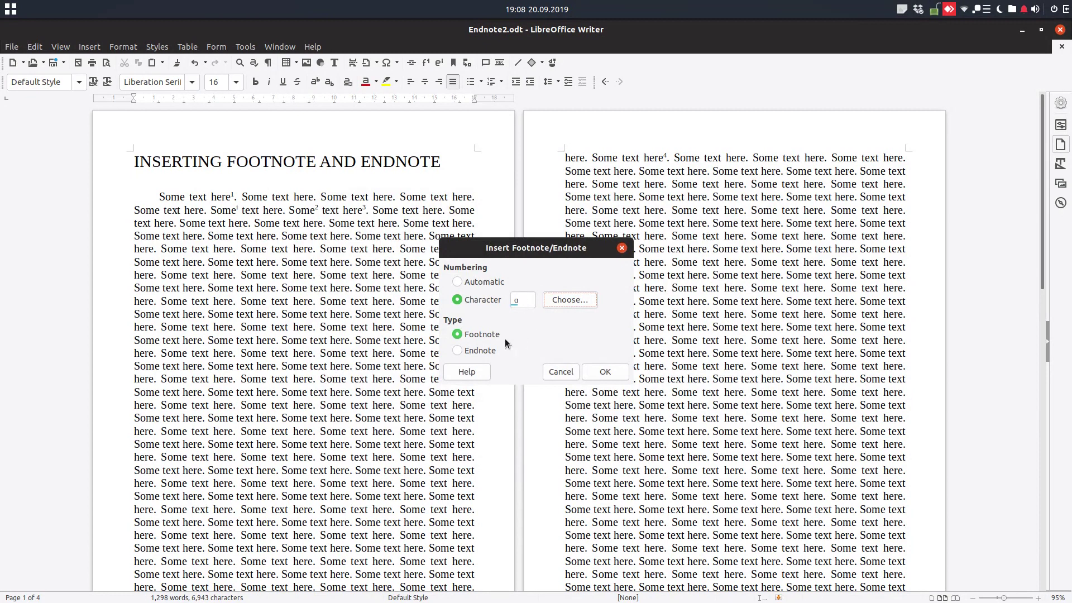
Keep the note type as Footnote and insert the ɑ-marked footnote.
left_click(482, 351)
left_click(484, 337)
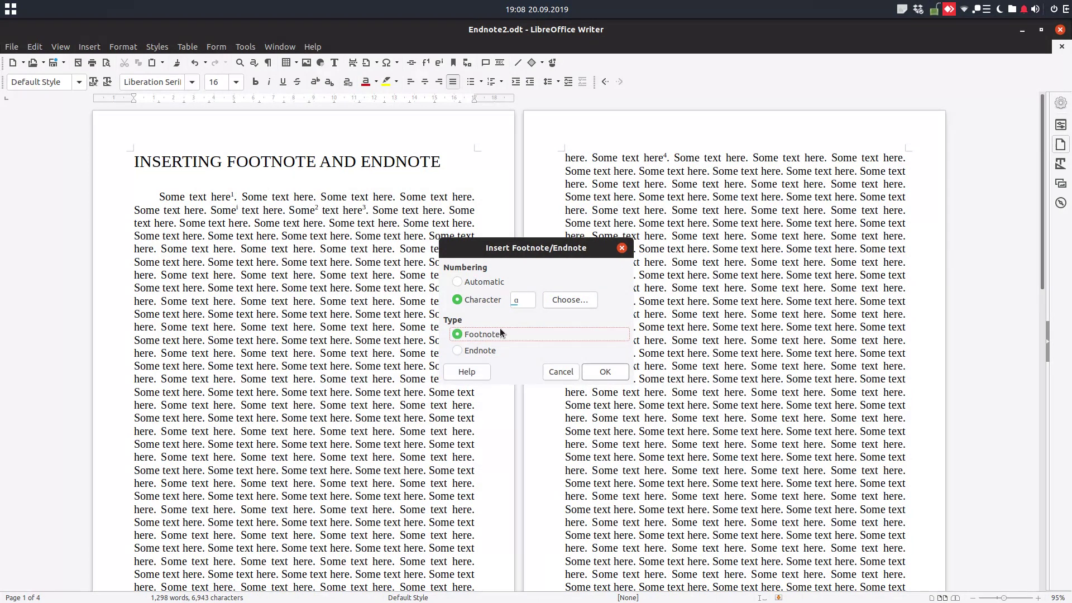
left_click(616, 379)
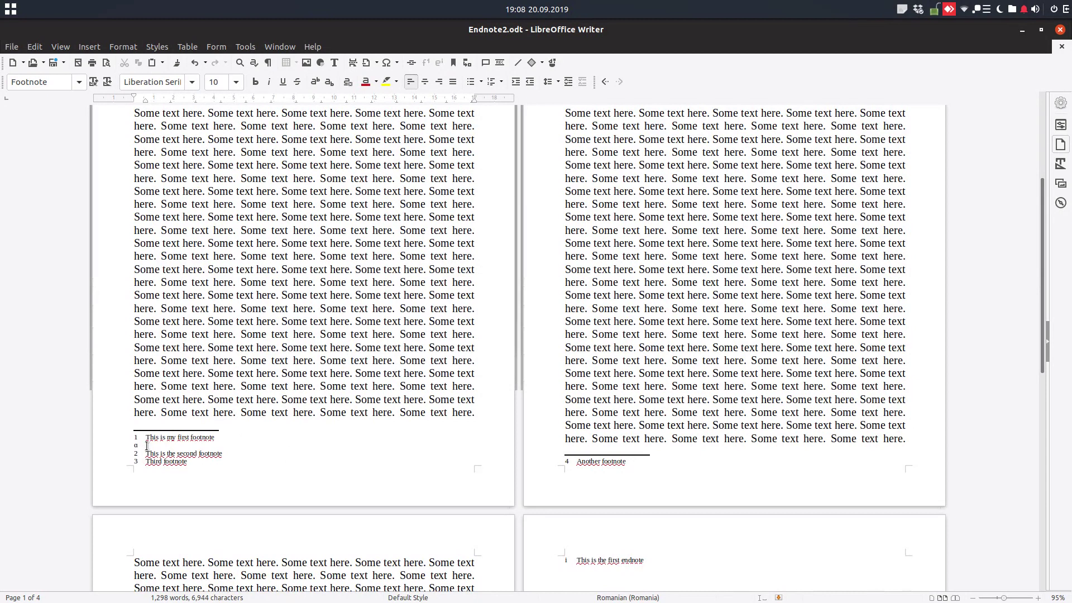
Delete the first numbered footnote from the opening paragraph.
scroll(240, 444, "down", 1)
type("dsdsds")
scroll(293, 391, "up", 9)
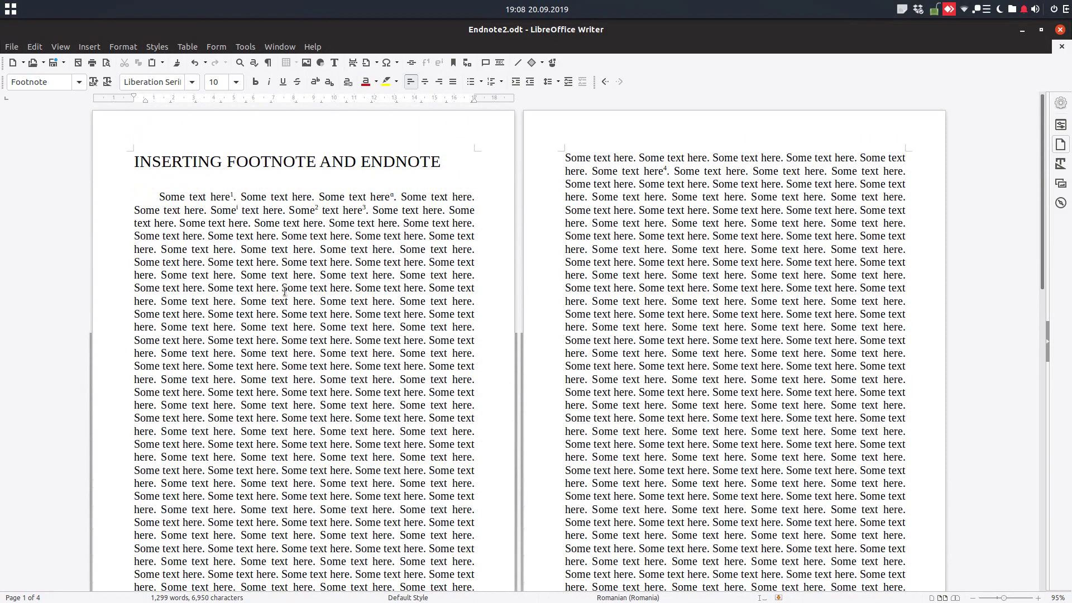
left_click(453, 163)
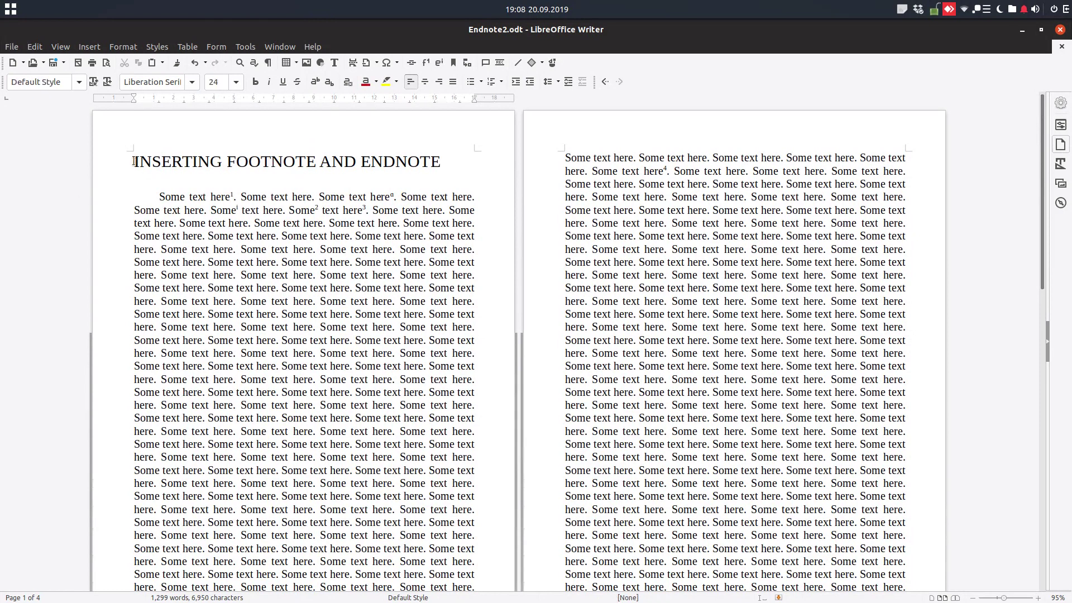
scroll(242, 210, "up", 3)
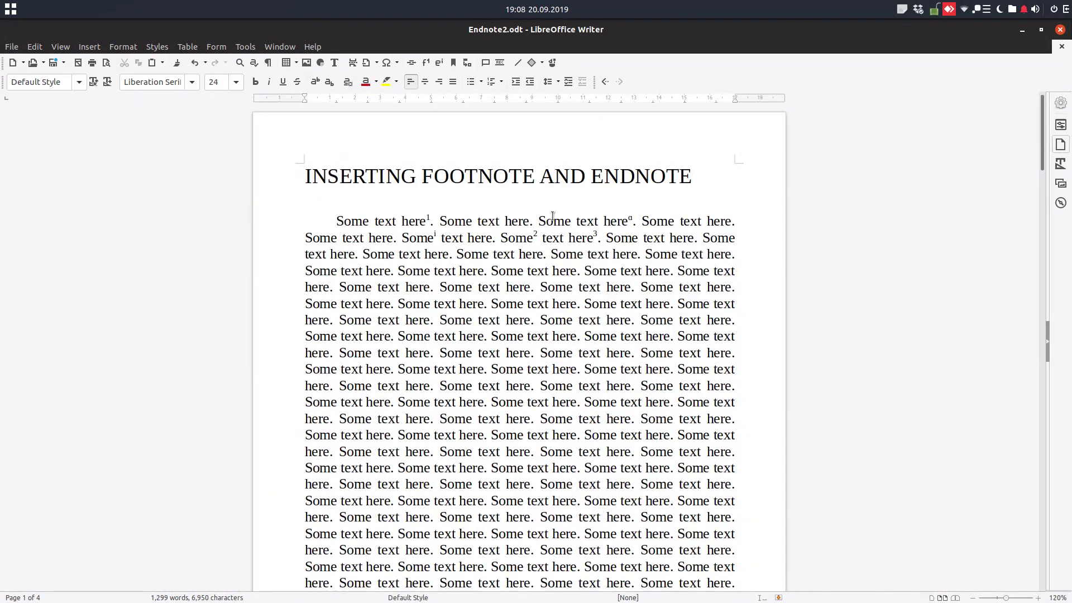
left_click(423, 223)
key("Delete")
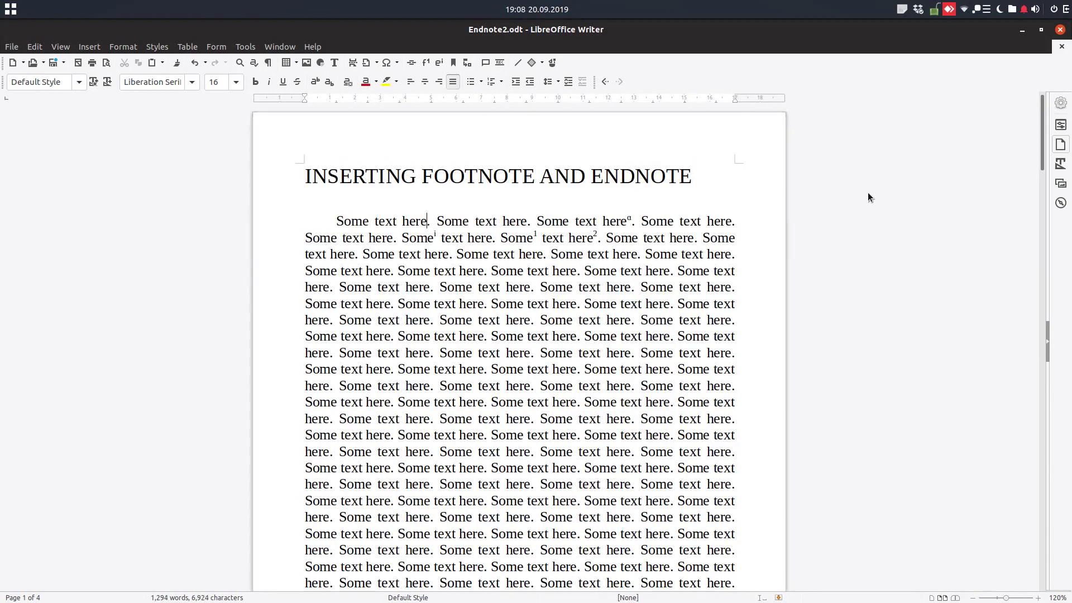
Delete the ɑ footnote and check the remaining footnotes now read 1 and 2.
scroll(469, 279, "down", 8)
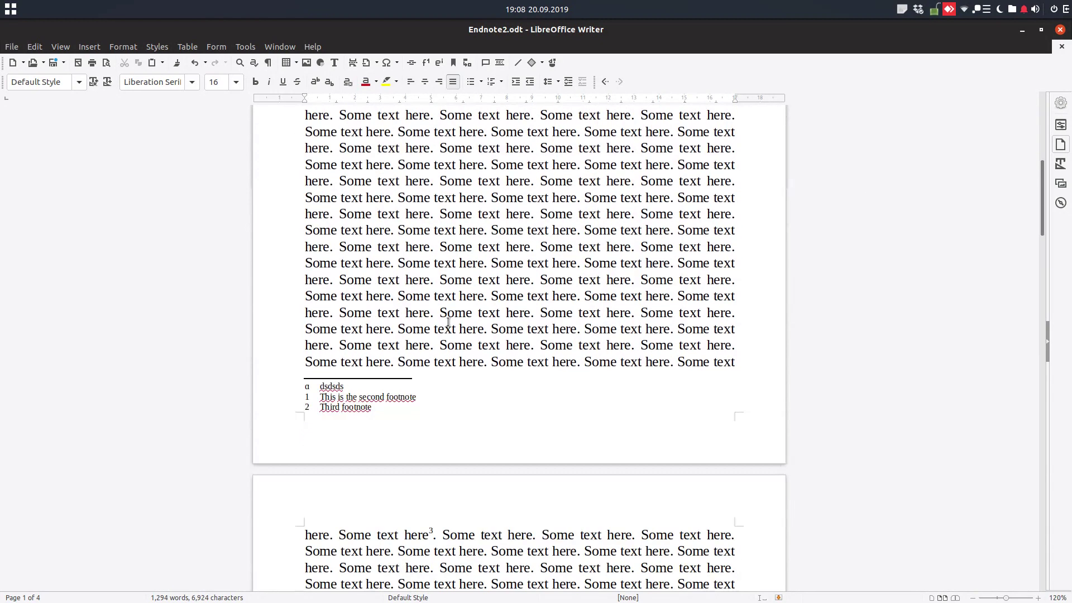
left_click(308, 398)
scroll(466, 352, "up", 5)
left_click(626, 225)
key("Delete")
scroll(413, 432, "down", 7)
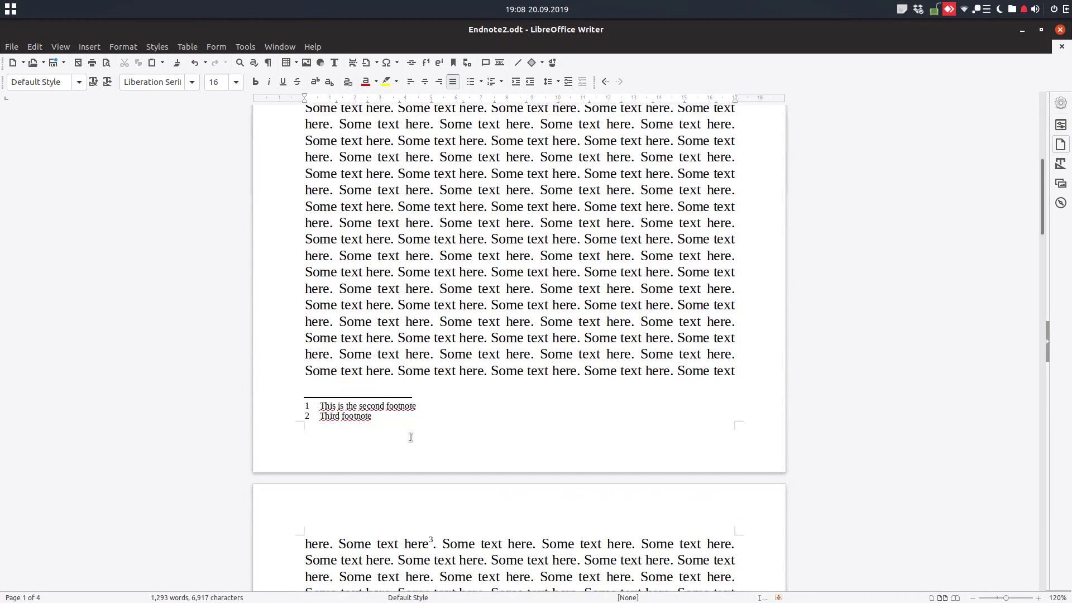
scroll(366, 408, "up", 7)
scroll(347, 456, "down", 6)
scroll(347, 455, "down", 10)
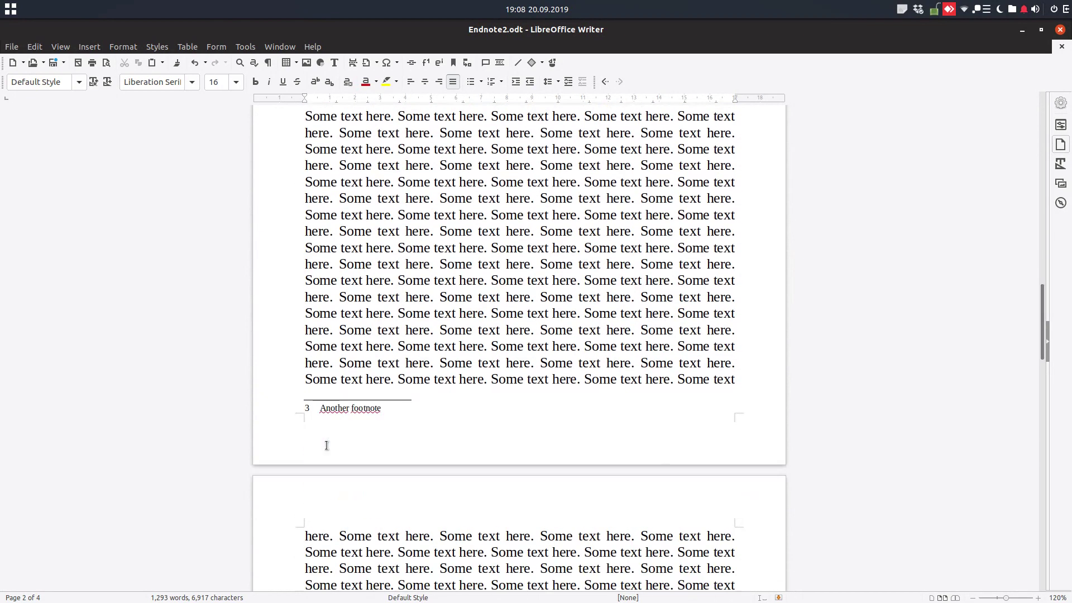
scroll(512, 390, "up", 10)
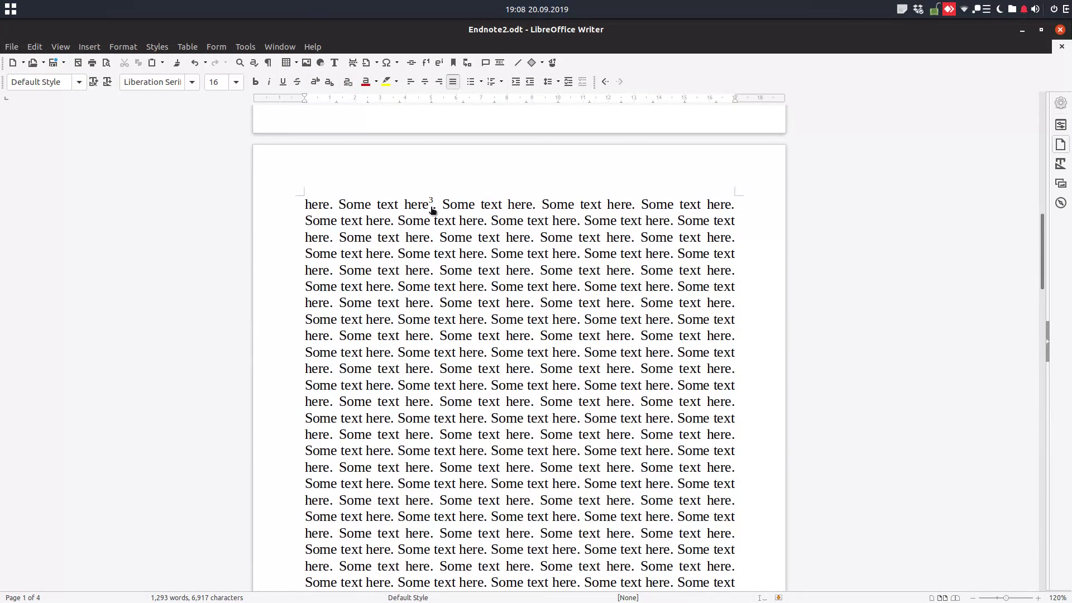
scroll(494, 223, "up", 10)
scroll(475, 234, "up", 10)
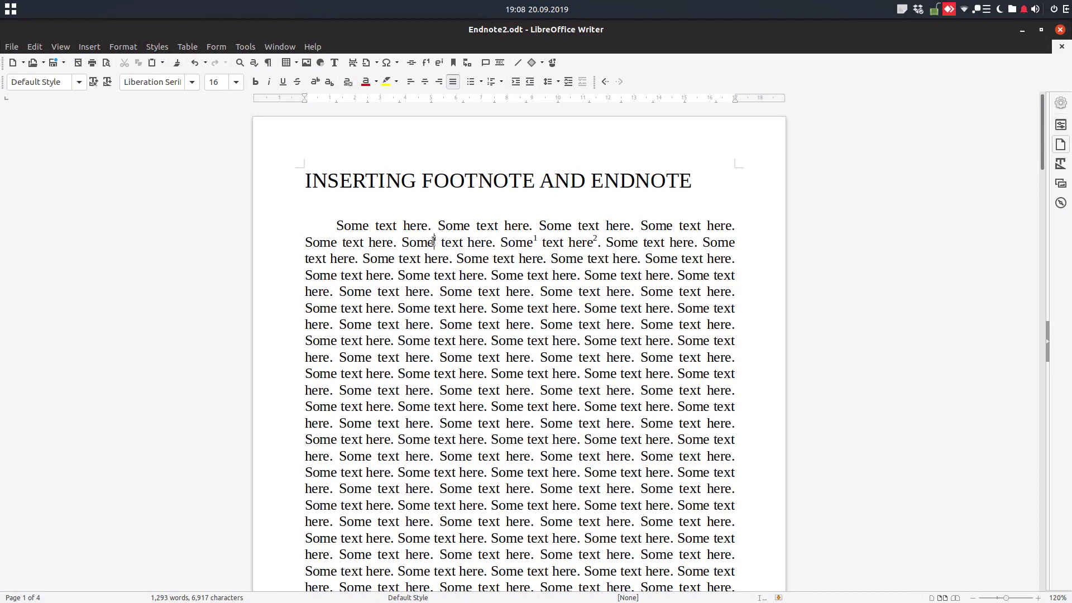
Delete the endnote marked 'i'.
key("Delete")
scroll(191, 378, "down", 20)
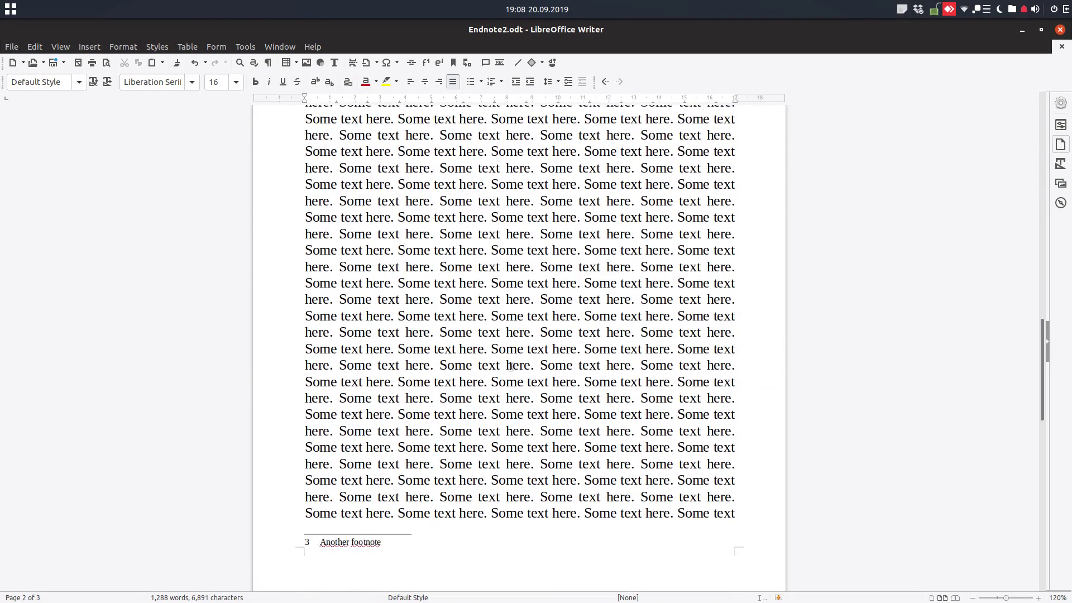
scroll(500, 373, "down", 5)
scroll(637, 378, "up", 8)
scroll(488, 412, "up", 20)
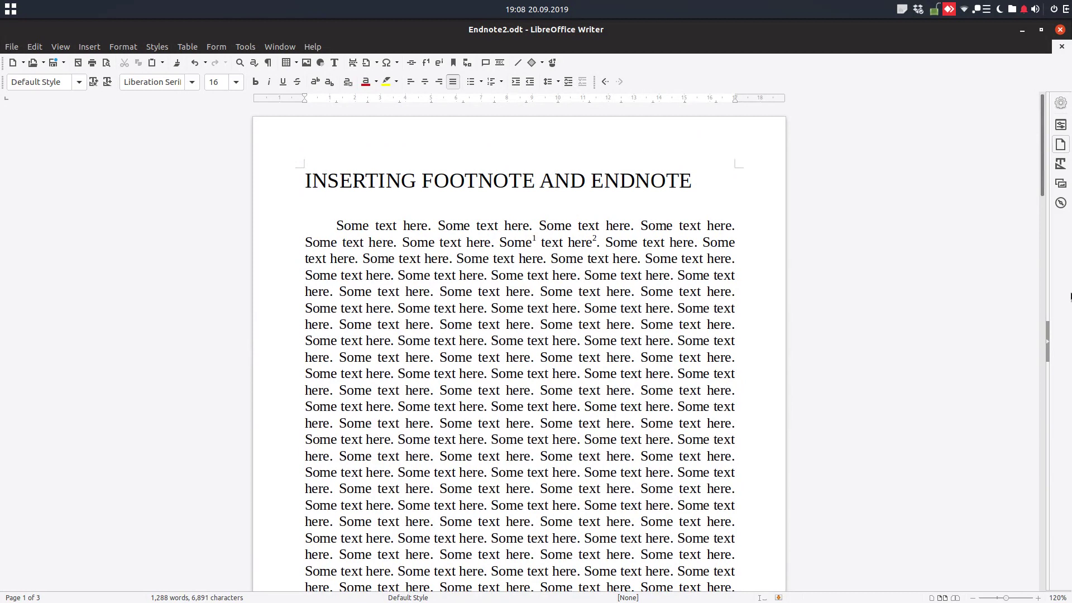
Delete footnote 1, the next footnote, and the 'Another footnote' footnote, leaving three pages.
key("Delete")
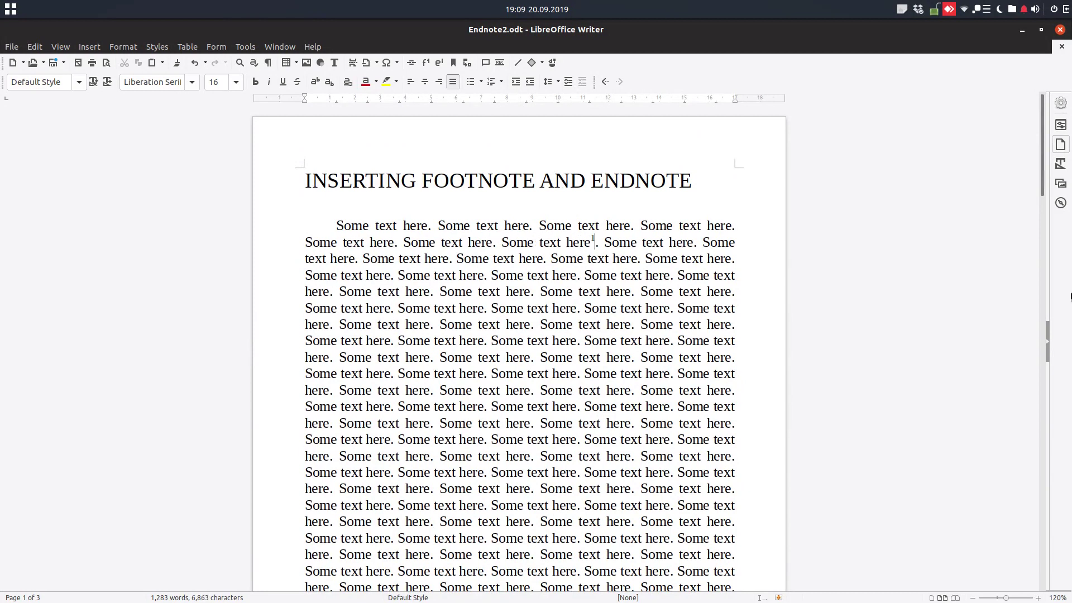
key("BackSpace")
scroll(602, 413, "down", 12)
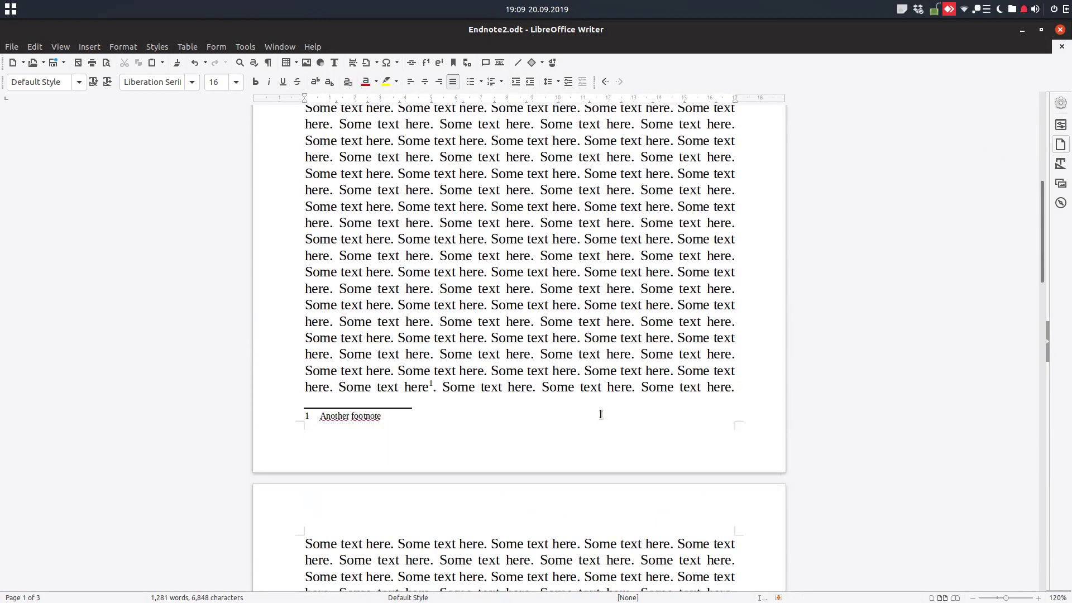
left_click(430, 388)
key("Delete")
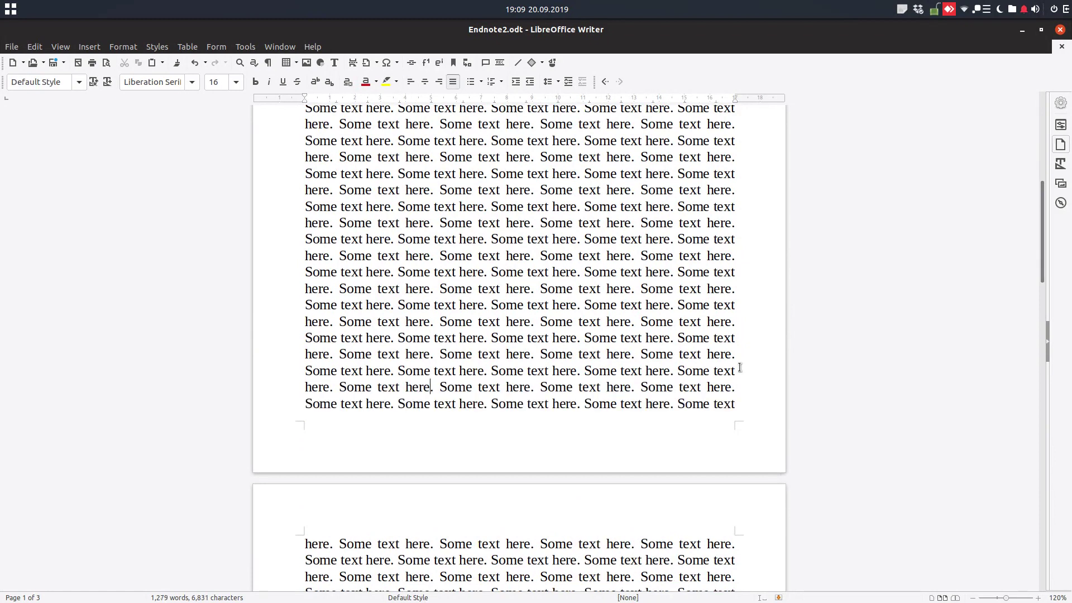
scroll(471, 318, "down", 20)
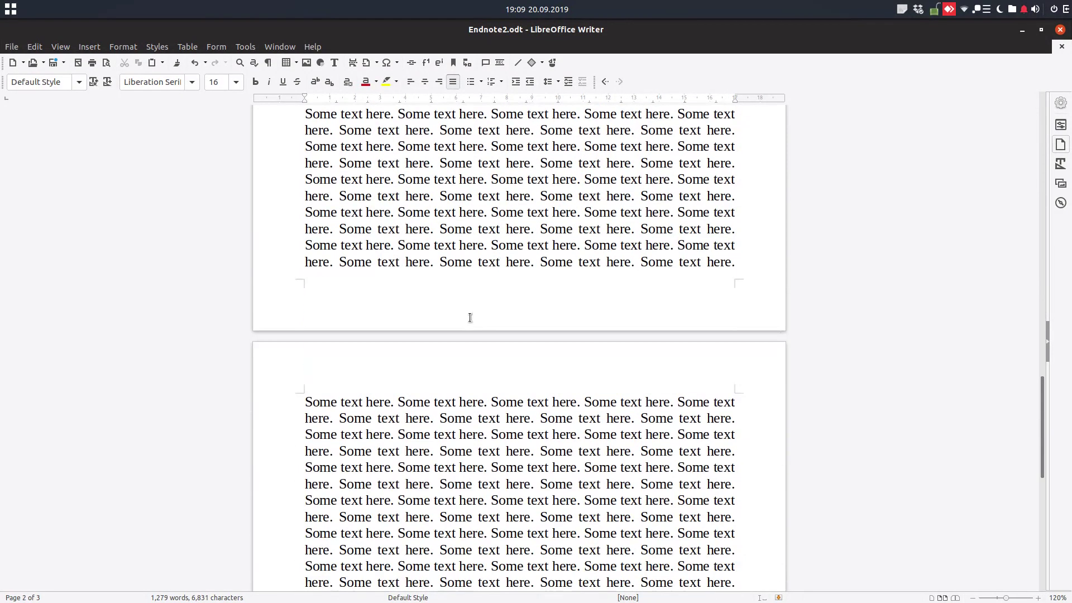
scroll(471, 319, "down", 5)
scroll(471, 319, "down", 2)
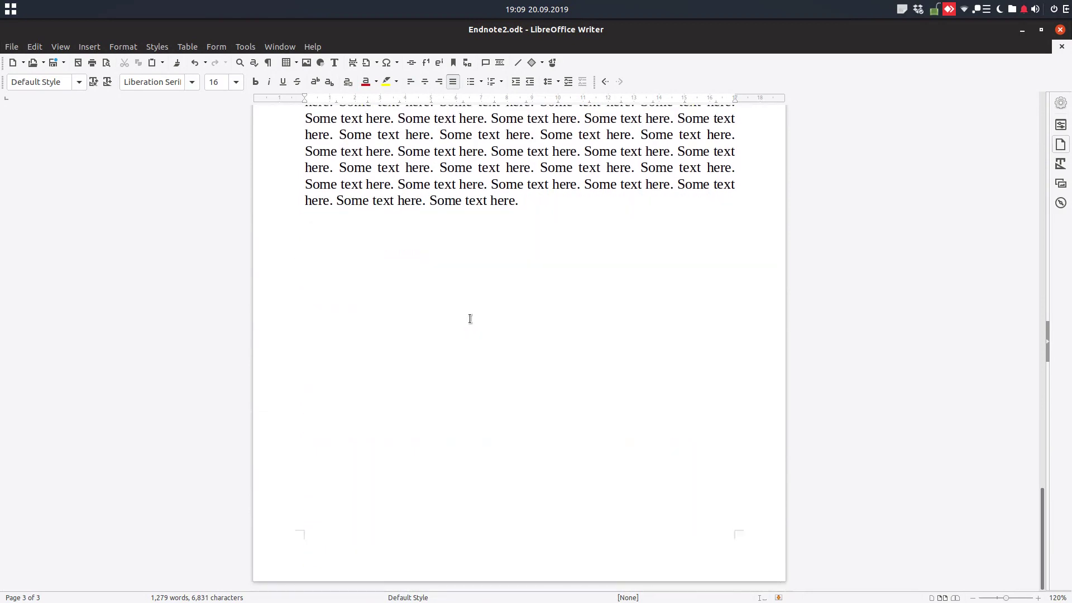
scroll(471, 318, "up", 20)
scroll(470, 318, "up", 15)
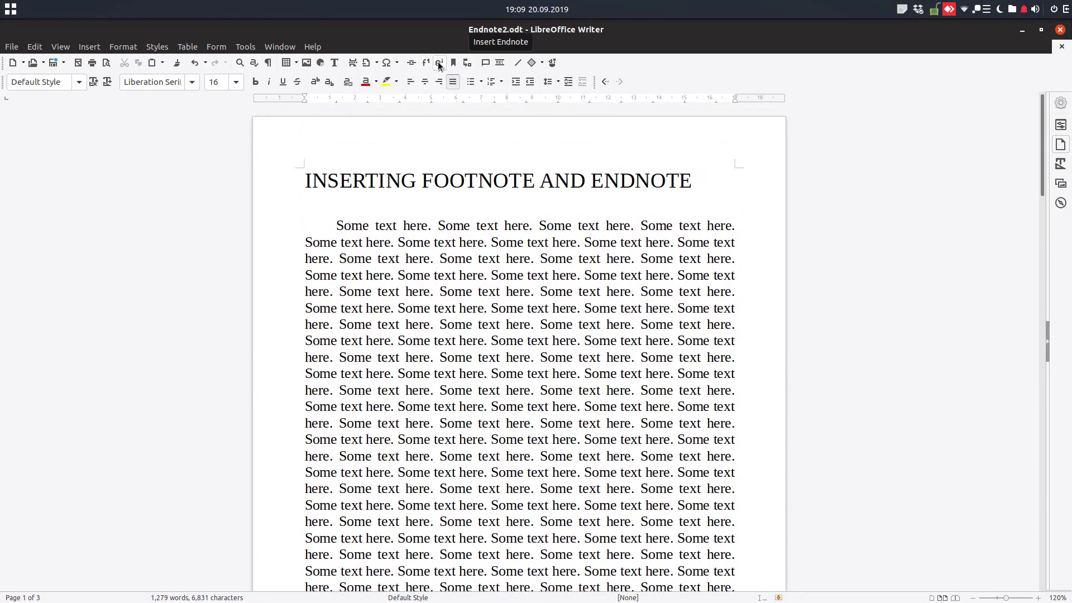
Open the Insert Footnote/Endnote dialog via Insert > Footnote and Endnote > Footnote or Endnote.
left_click(89, 46)
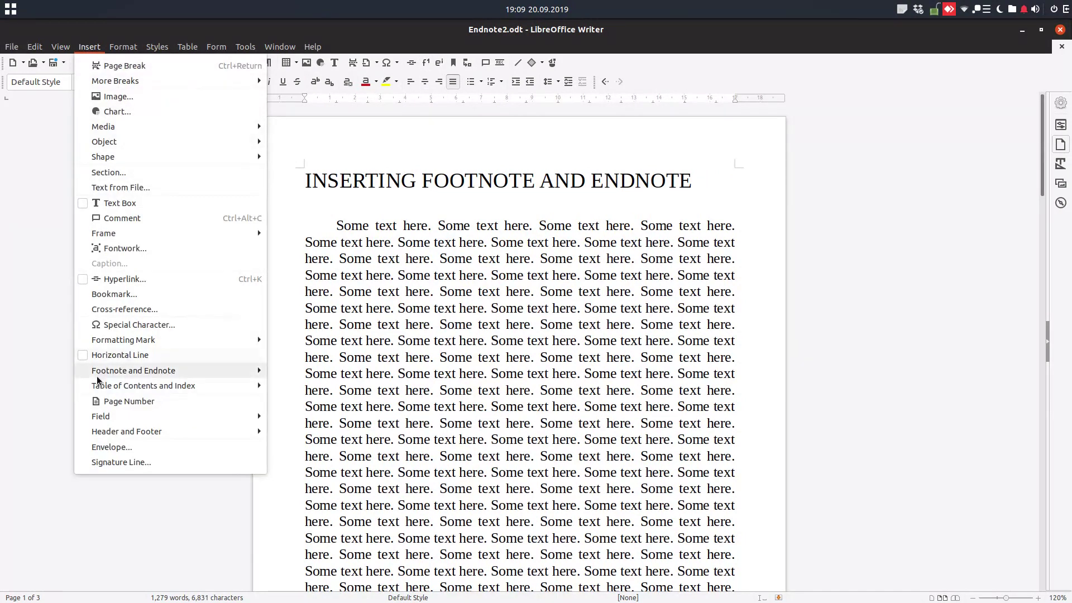
mouse_move(145, 371)
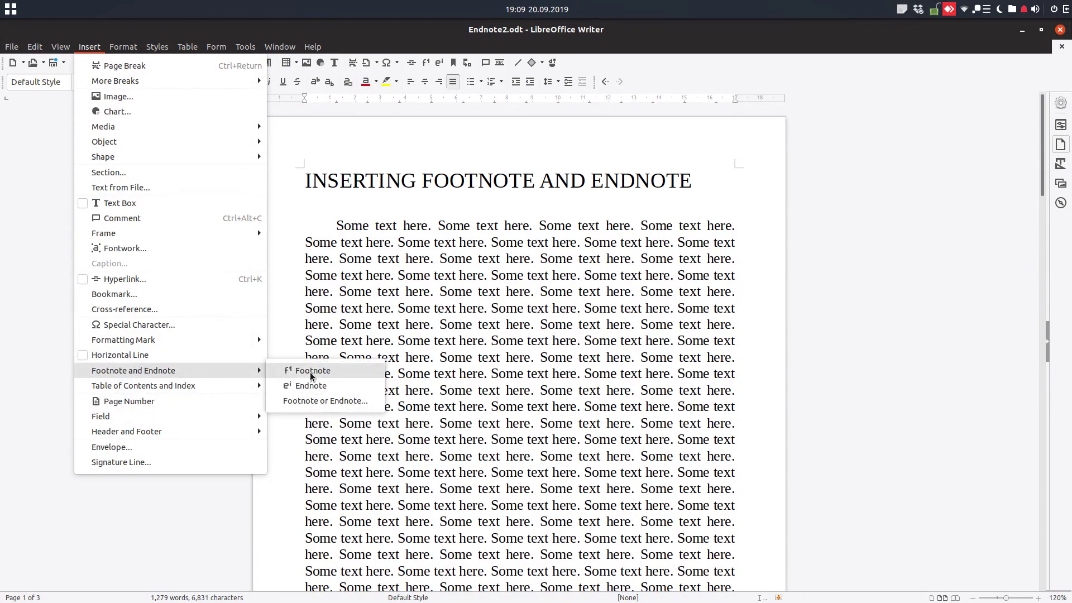
left_click(318, 400)
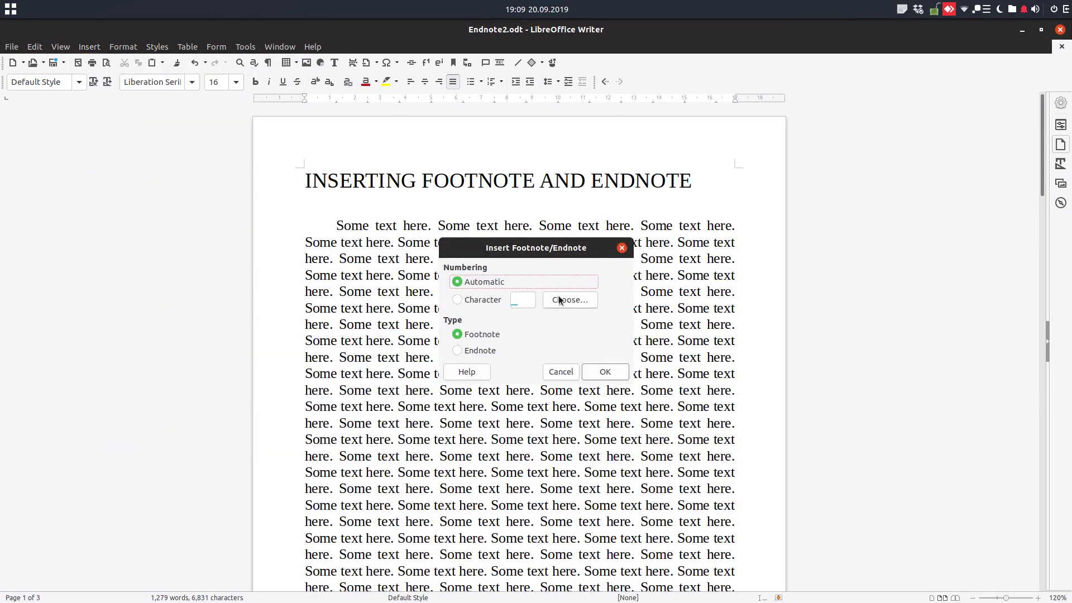